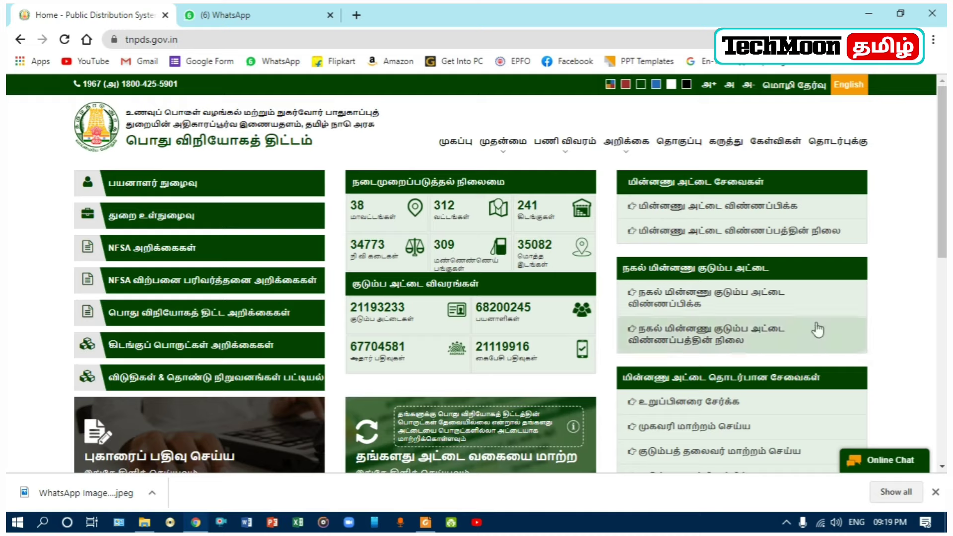
Step: Open the new smart card application form and scroll through its registration fields
left_click(703, 210)
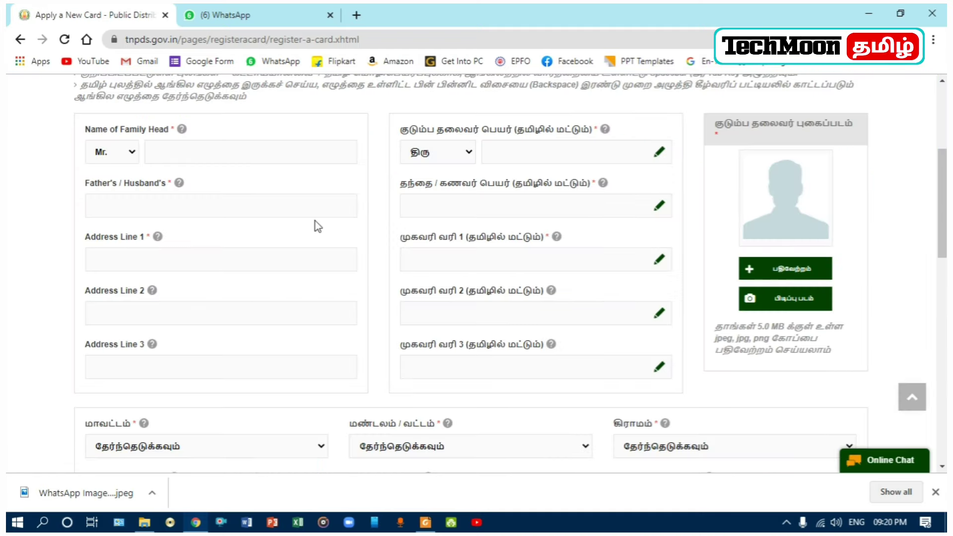
scroll(318, 226, "up", 5)
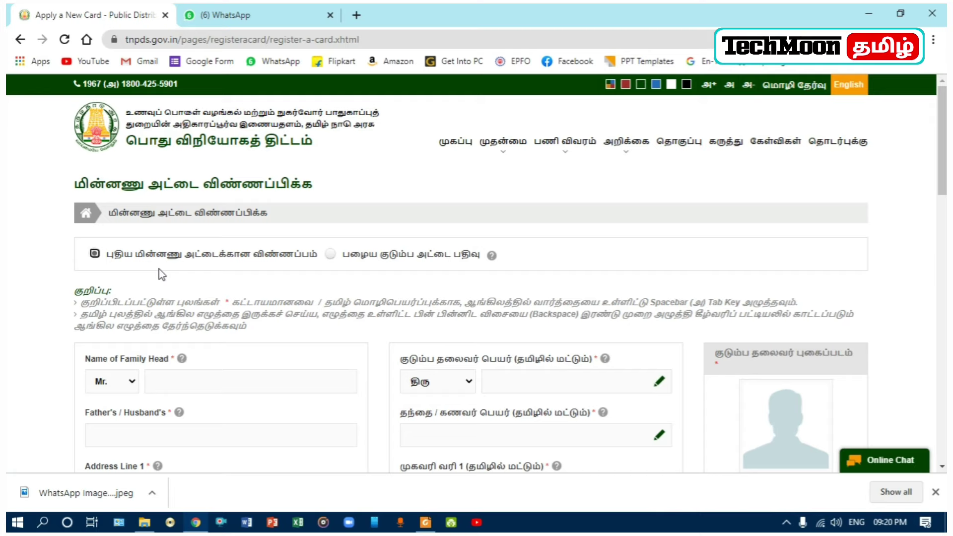
scroll(159, 275, "down", 3)
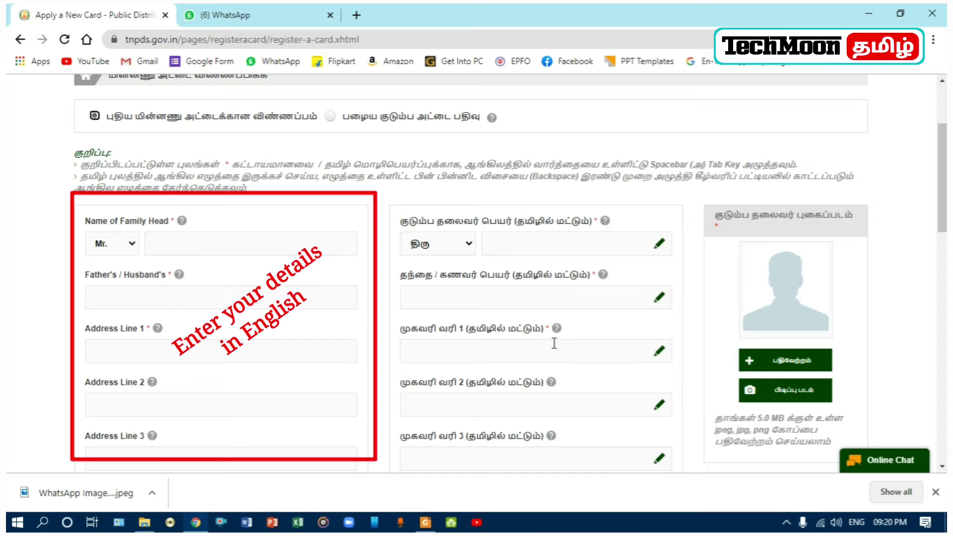
Step: Set the family head's title to Mrs. and enter her full name in English
left_click(132, 247)
left_click(120, 270)
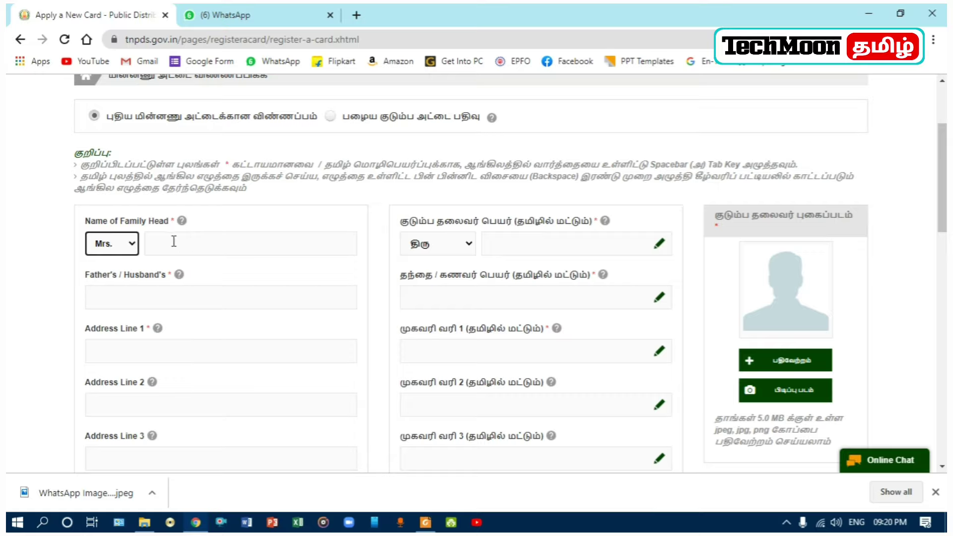
left_click(174, 243)
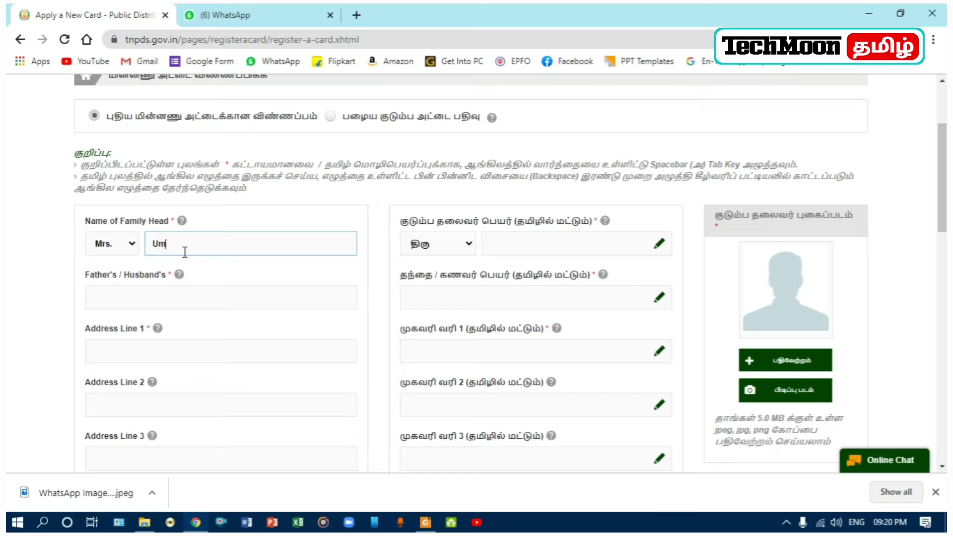
Step: Enter the husband's name and address lines 1 and 2 in English
left_click(159, 297)
type("Ragunathan")
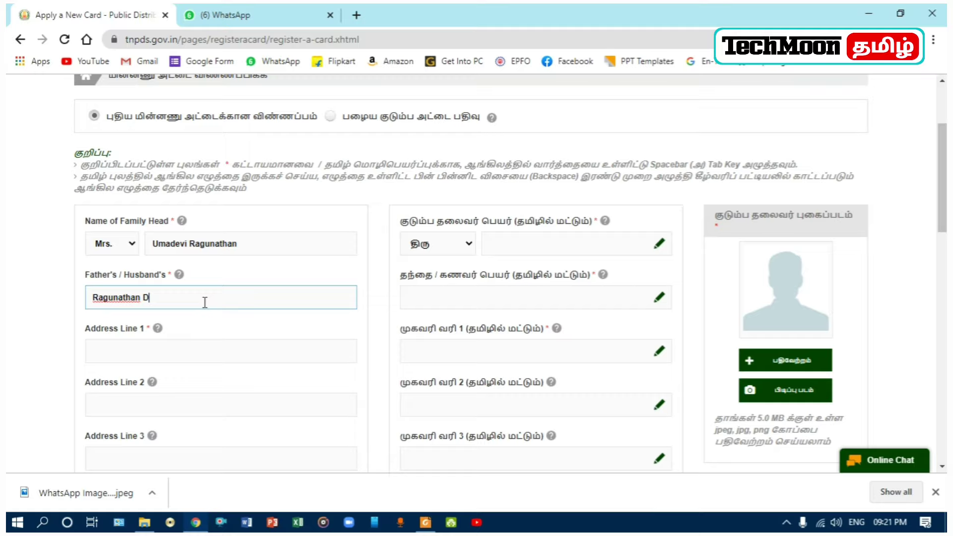
left_click(143, 354)
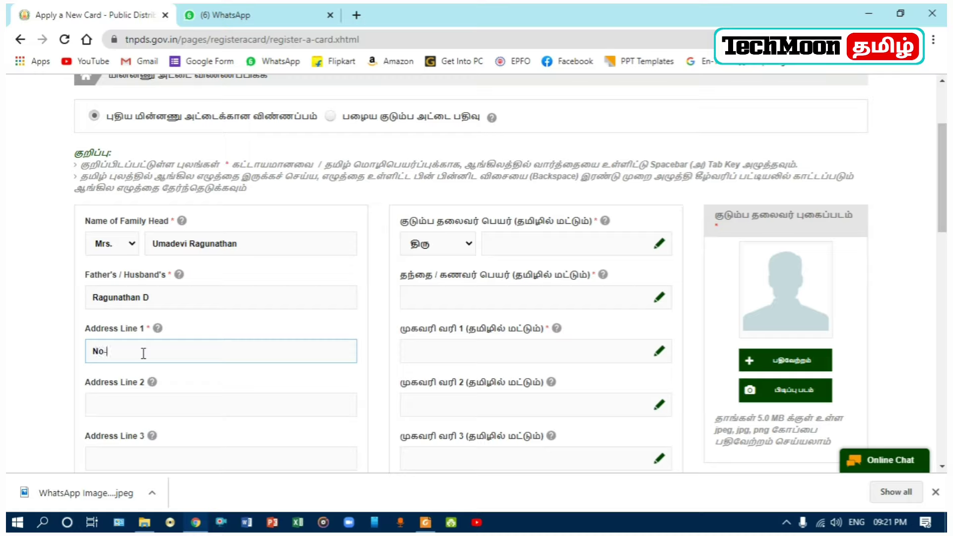
left_click(155, 406)
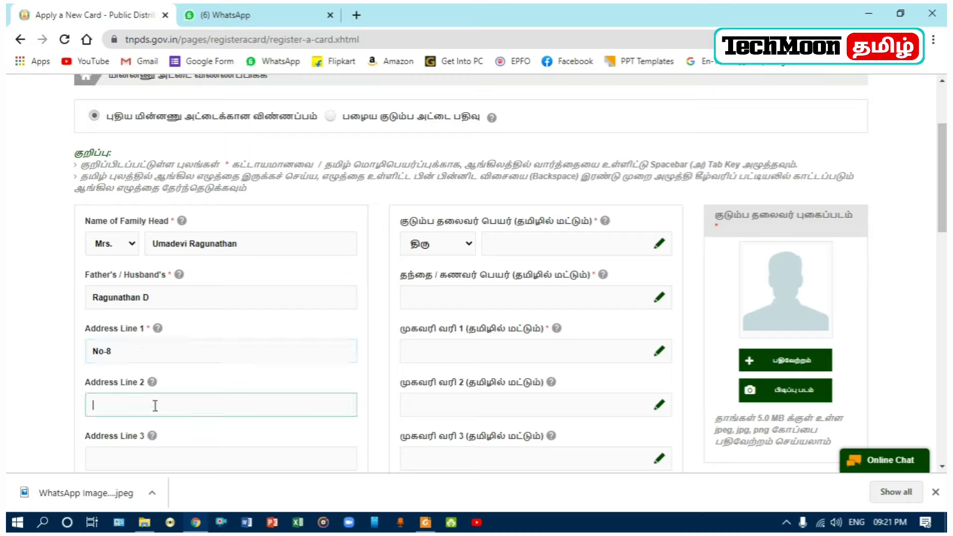
type("Theravur")
mouse_move(153, 436)
Step: Choose திருமதி as the Tamil title, then bring up and dismiss the Tamil on-screen keyboard
left_click(467, 244)
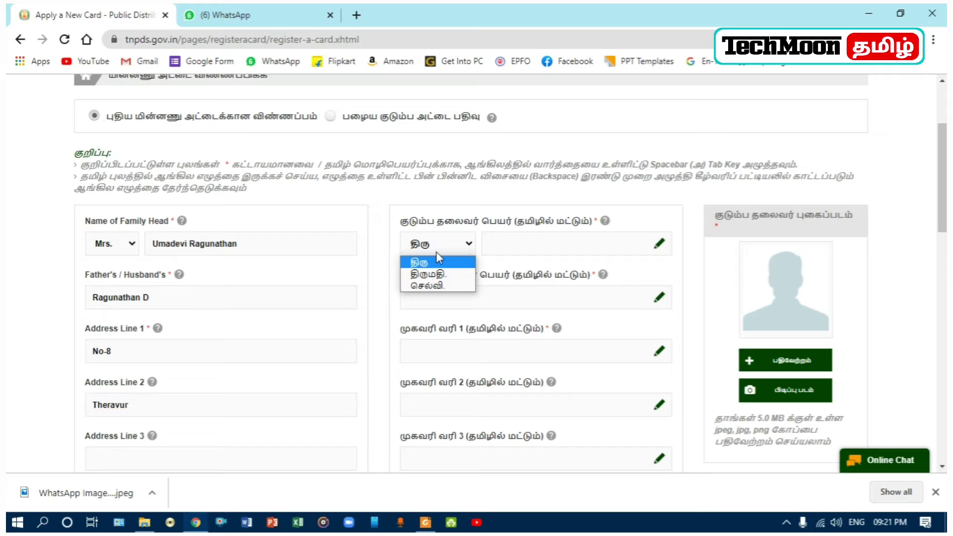
left_click(432, 274)
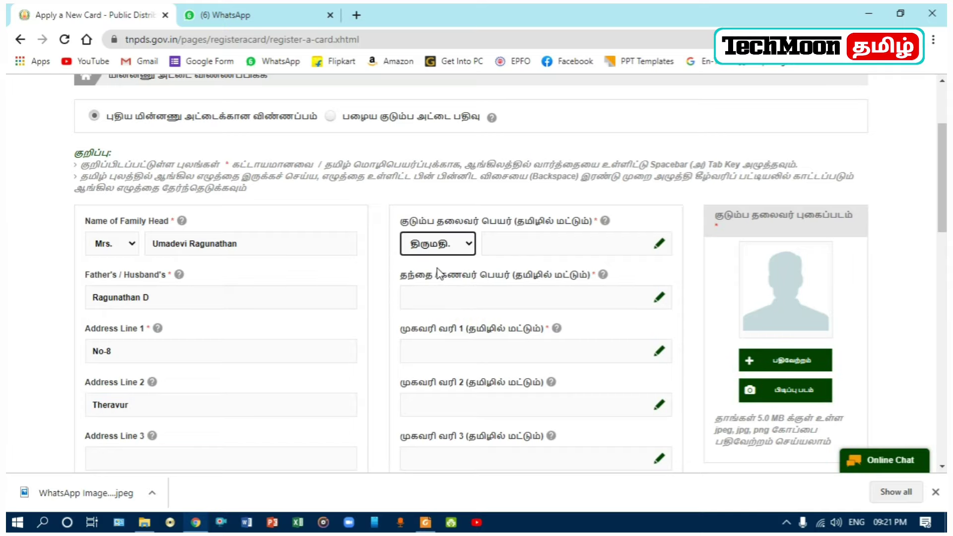
left_click(563, 250)
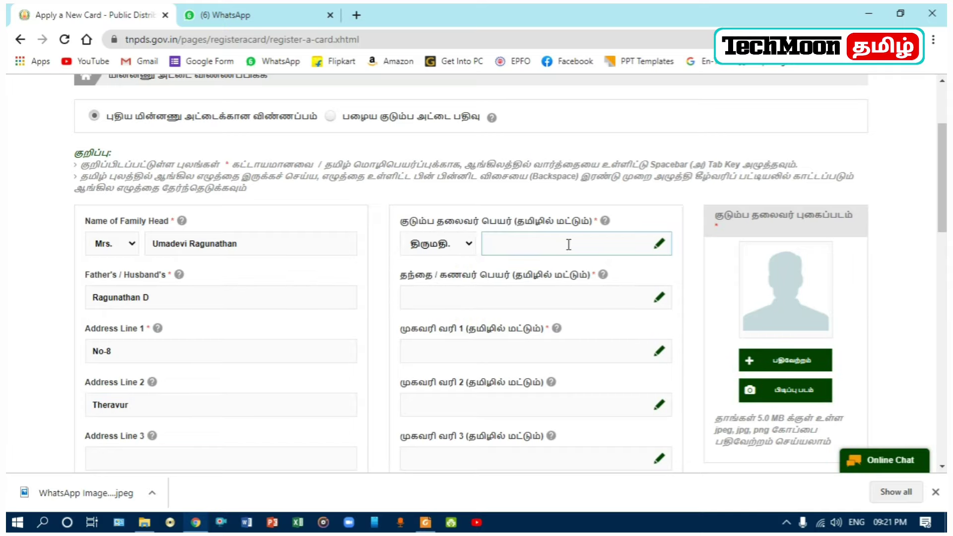
left_click(659, 243)
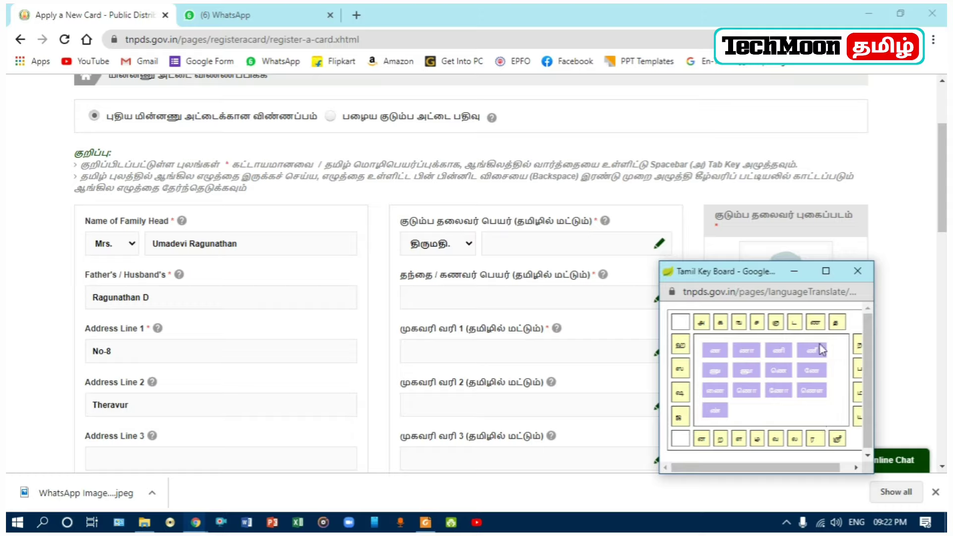
mouse_move(747, 326)
mouse_move(705, 326)
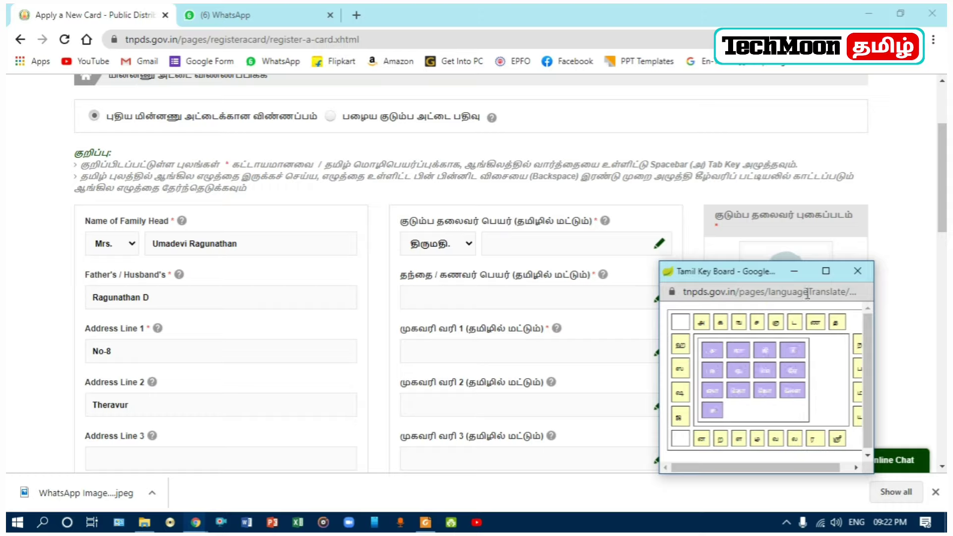
left_click(858, 271)
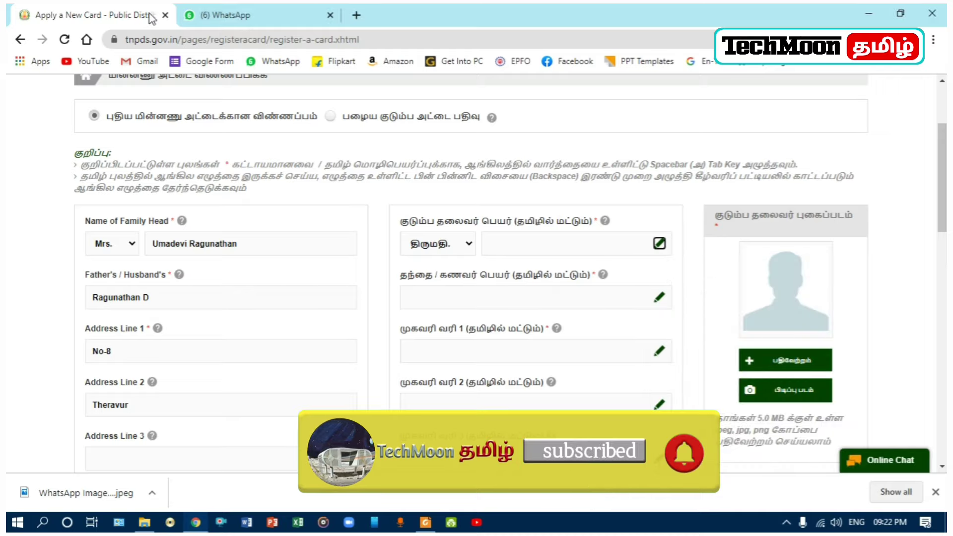
Step: In a new tab, search 'google input' and open the Try Google Input Tools online page
left_click(356, 15)
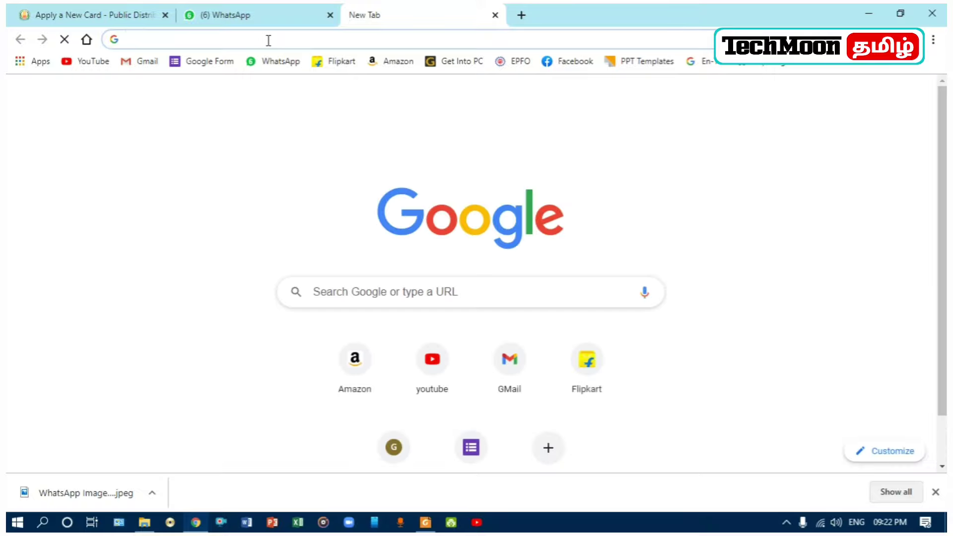
type("googlr")
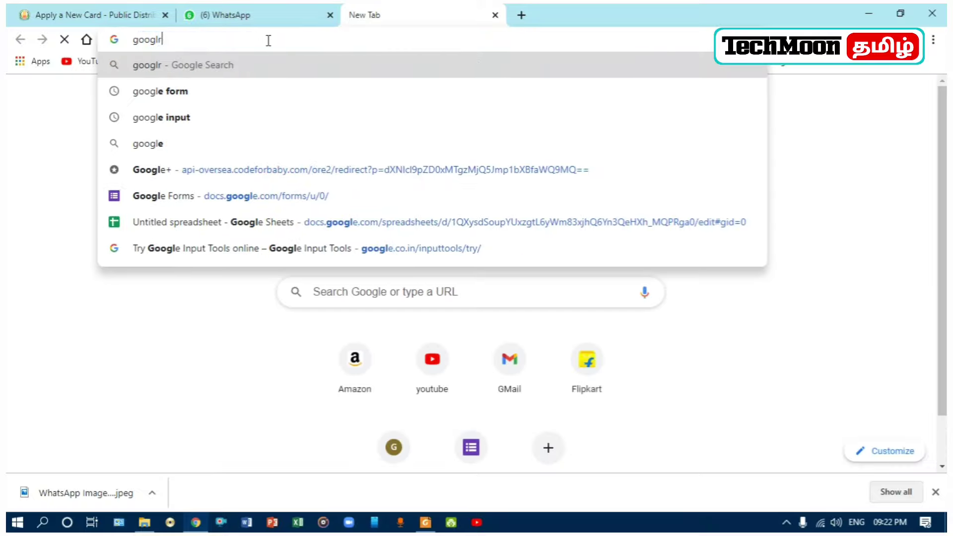
key("BackSpace")
type("e inp")
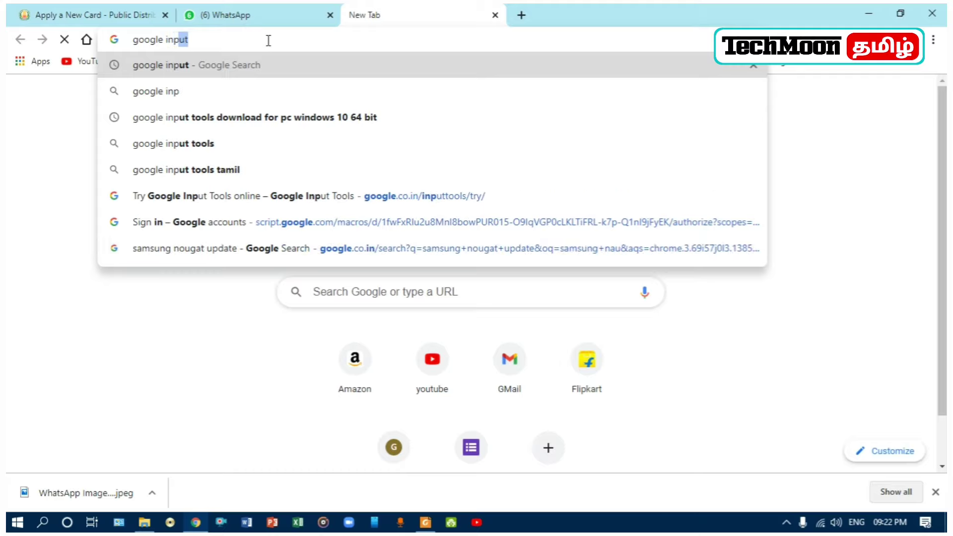
type("ut")
left_click(165, 73)
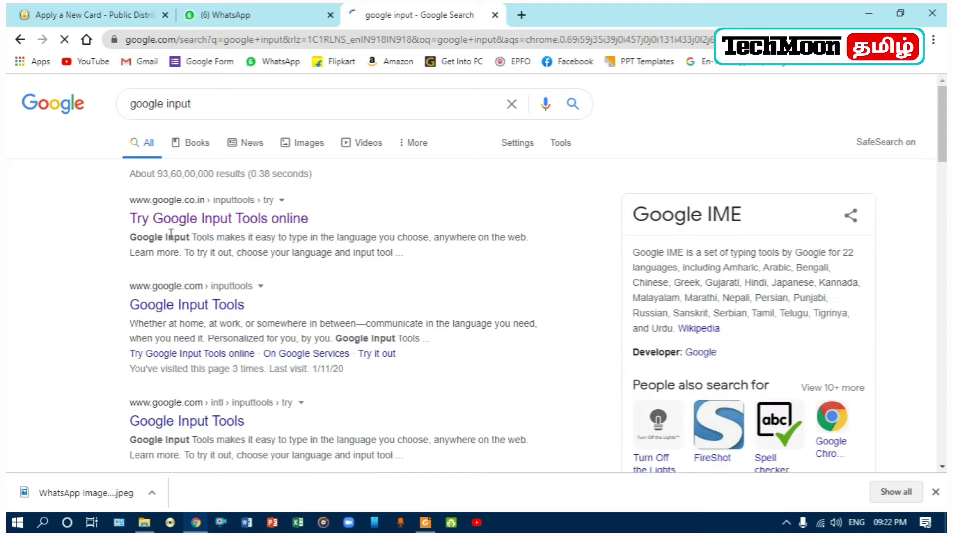
left_click(250, 221)
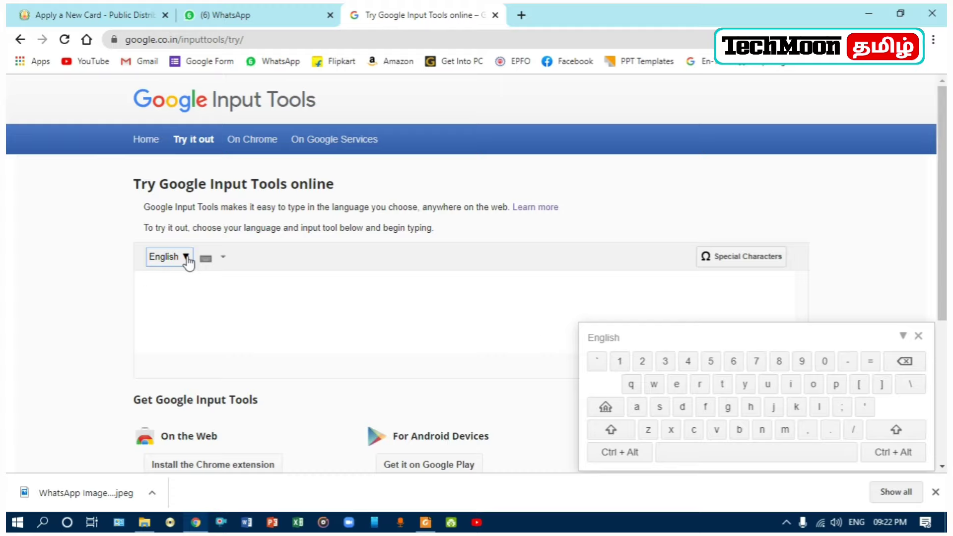
Step: Switch Google Input Tools' typing language to Tamil
left_click(187, 258)
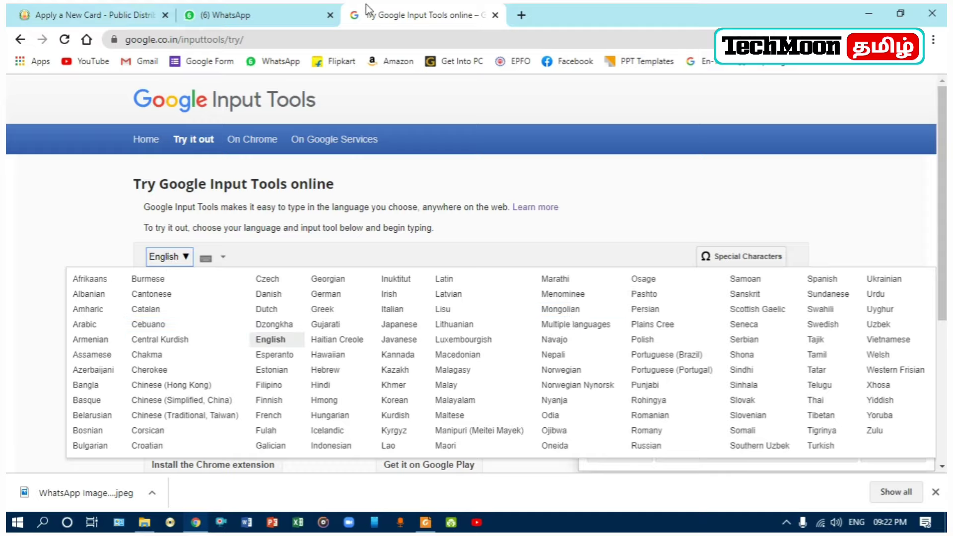
left_click(817, 354)
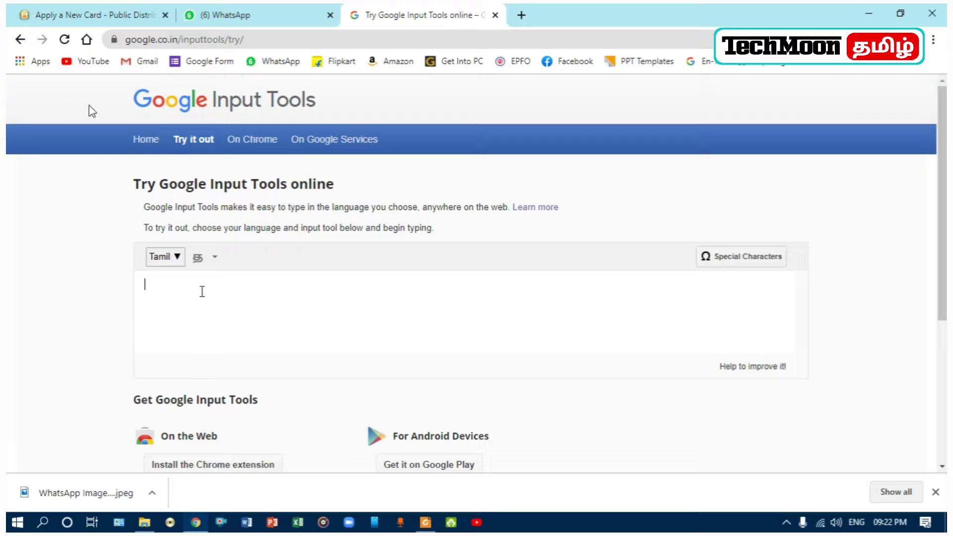
left_click(91, 16)
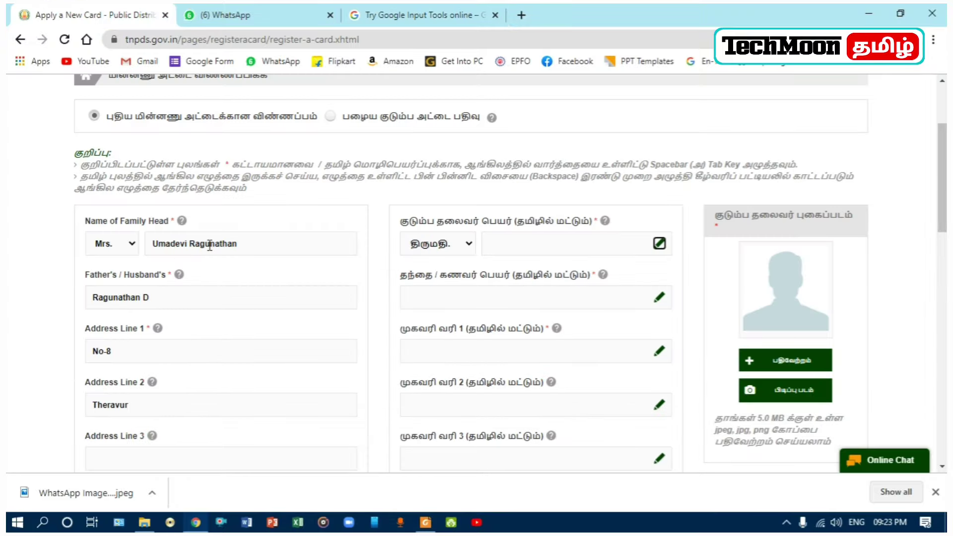
left_click(370, 15)
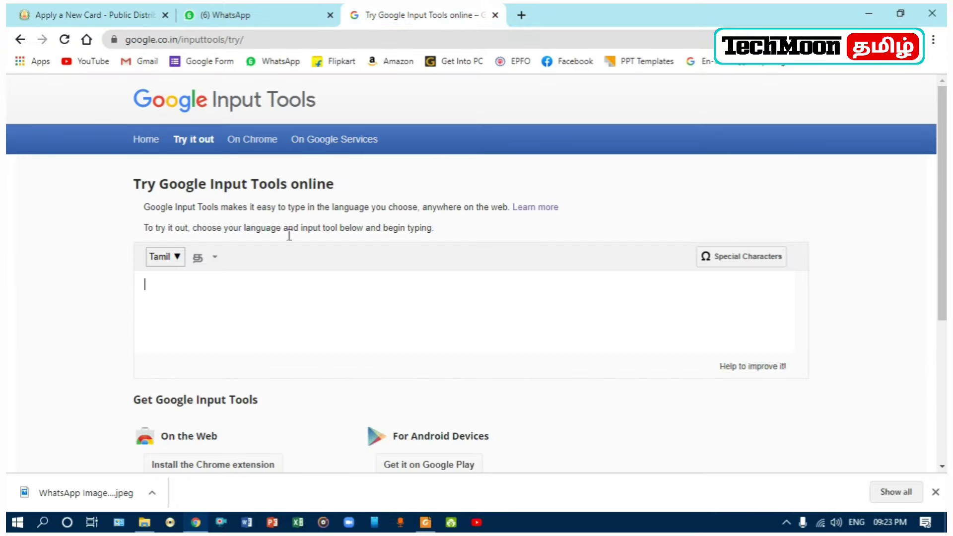
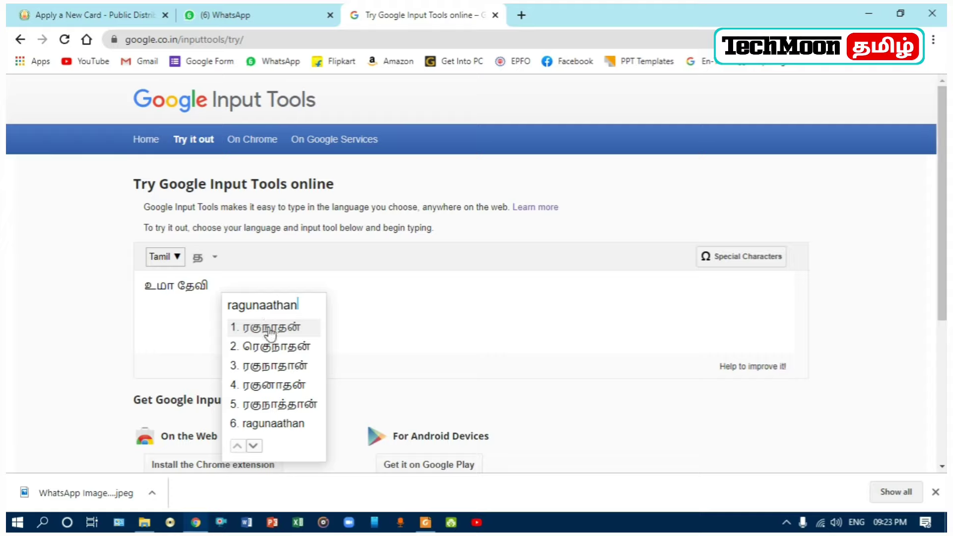
Step: Type the family head's name phonetically into Tamil script and copy it
key("space")
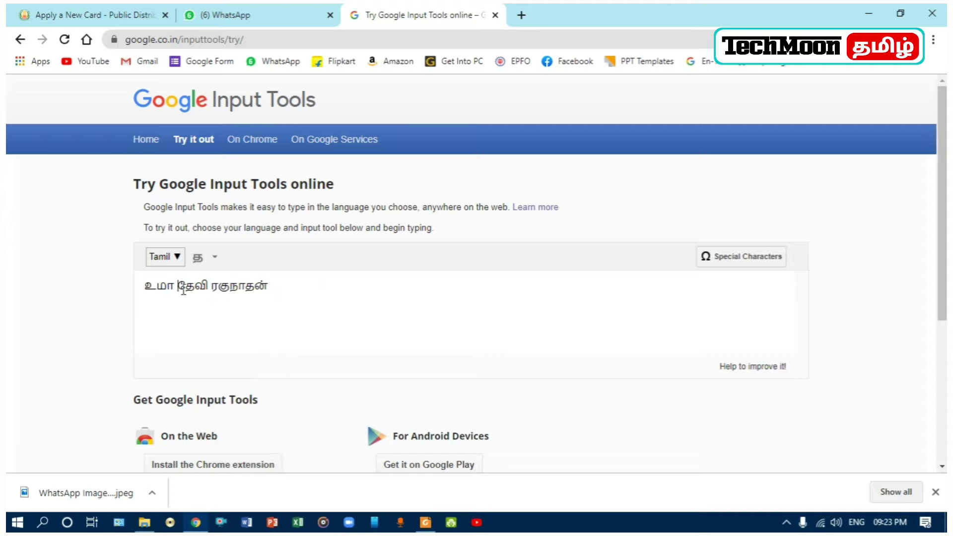
key("BackSpace")
left_click_drag(270, 287, 144, 284)
right_click(159, 283)
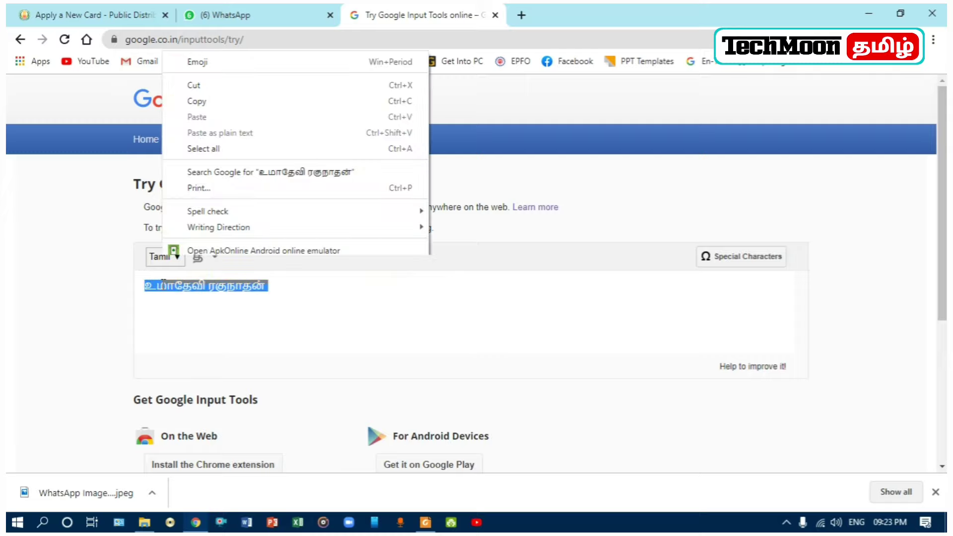
left_click(197, 101)
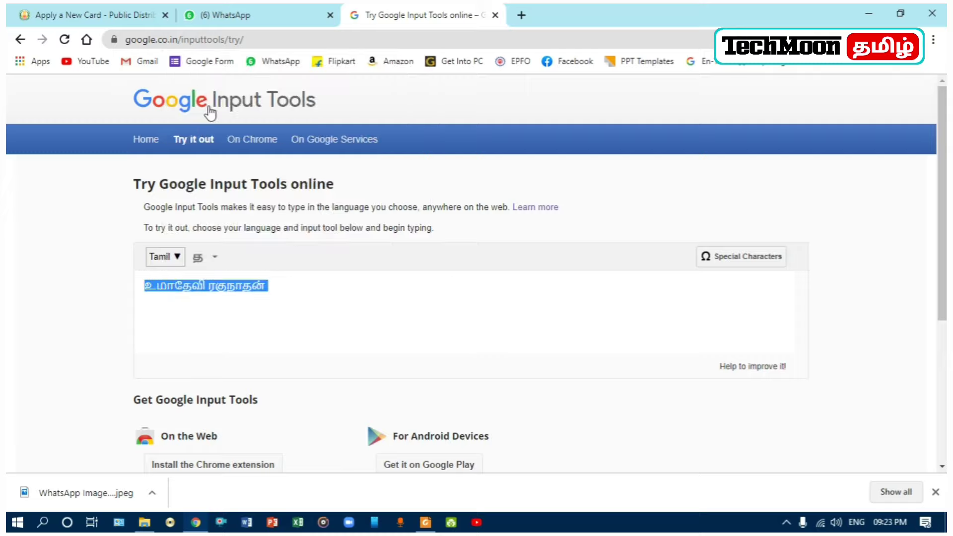
left_click(92, 15)
Step: Paste the Tamil family-head name into the form and begin the Tamil father's name
left_click(524, 244)
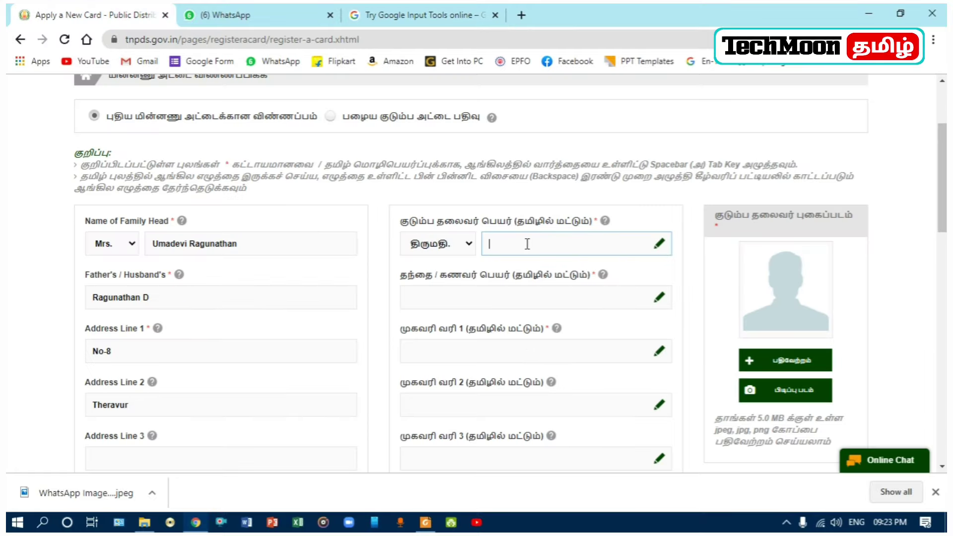
key("ctrl+v")
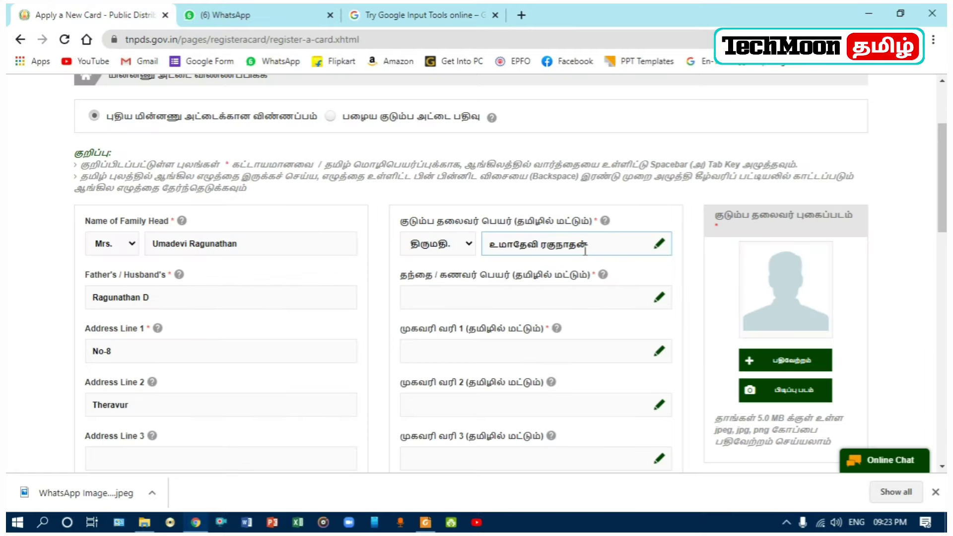
left_click(488, 301)
left_click(402, 17)
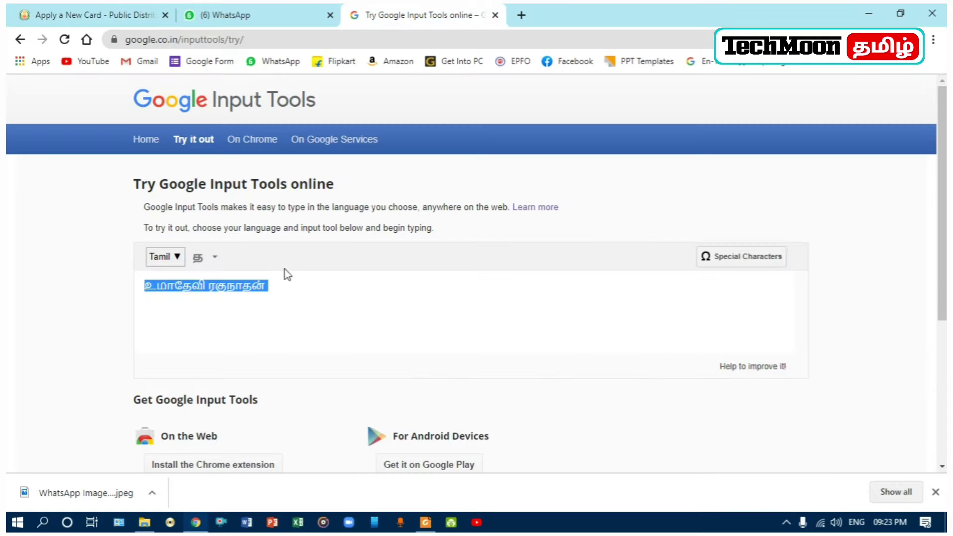
left_click_drag(288, 295, 792, 160)
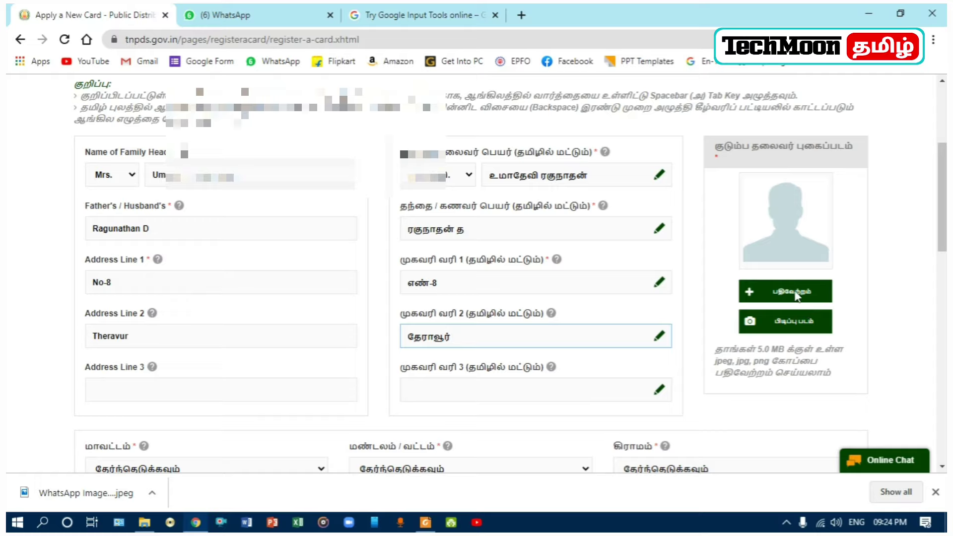
Step: Upload the family head's photo from the Desktop ration-card folder
left_click(784, 293)
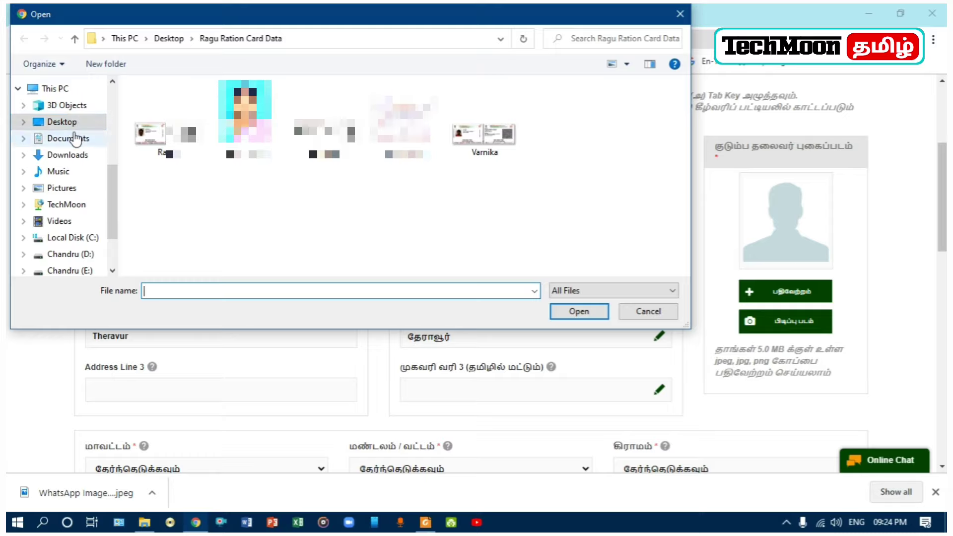
left_click(246, 115)
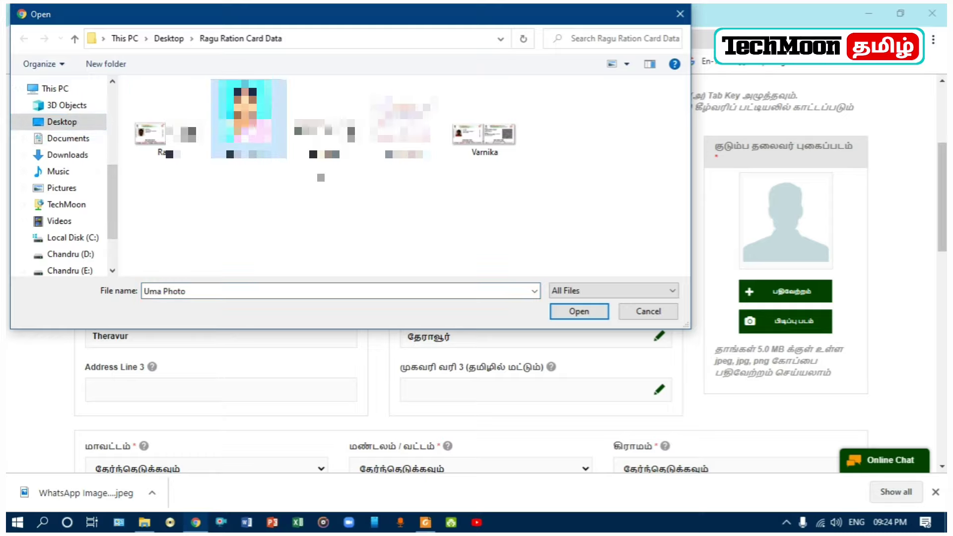
left_click(576, 312)
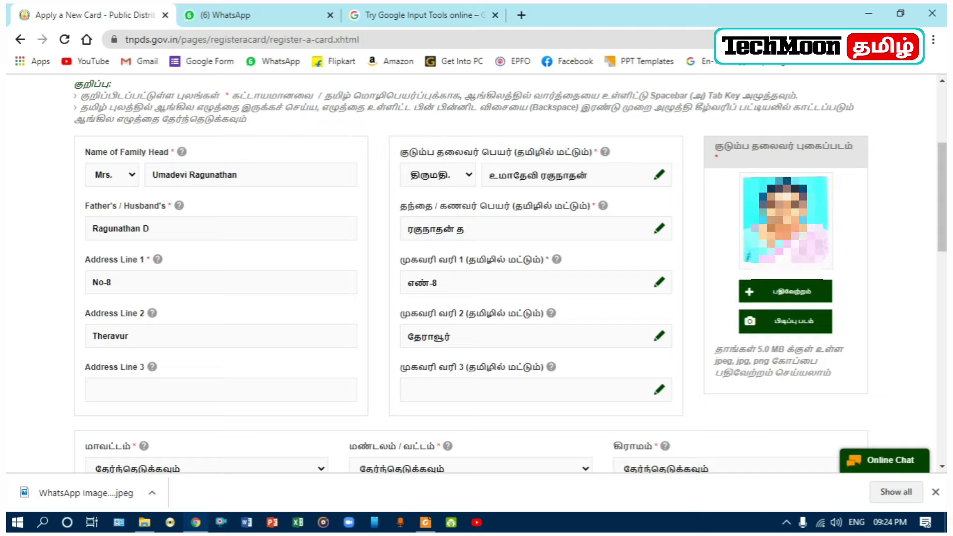
Step: Choose district Pudukkottai, taluk Viralimalai and village Theravur, then start the PIN code
scroll(800, 233, "down", 4)
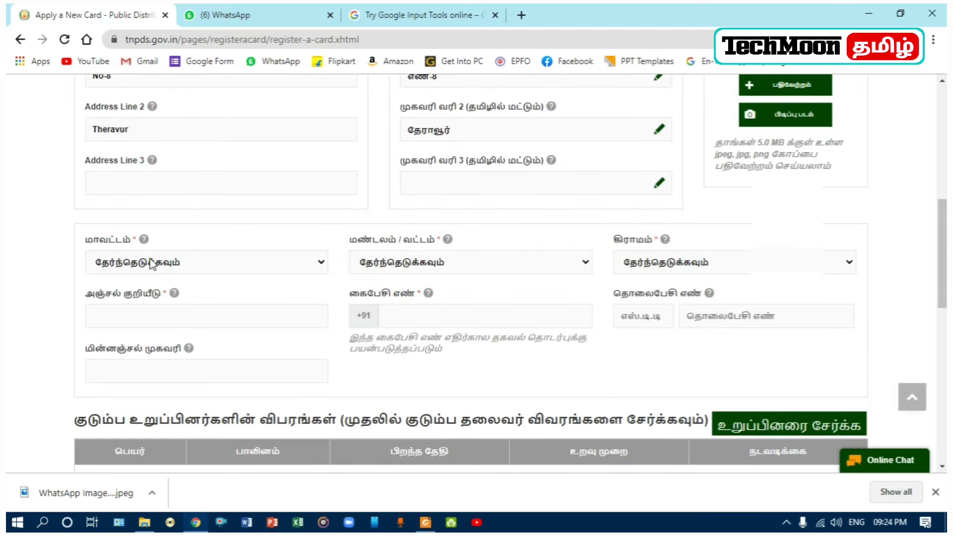
left_click(322, 262)
scroll(176, 376, "down", 3)
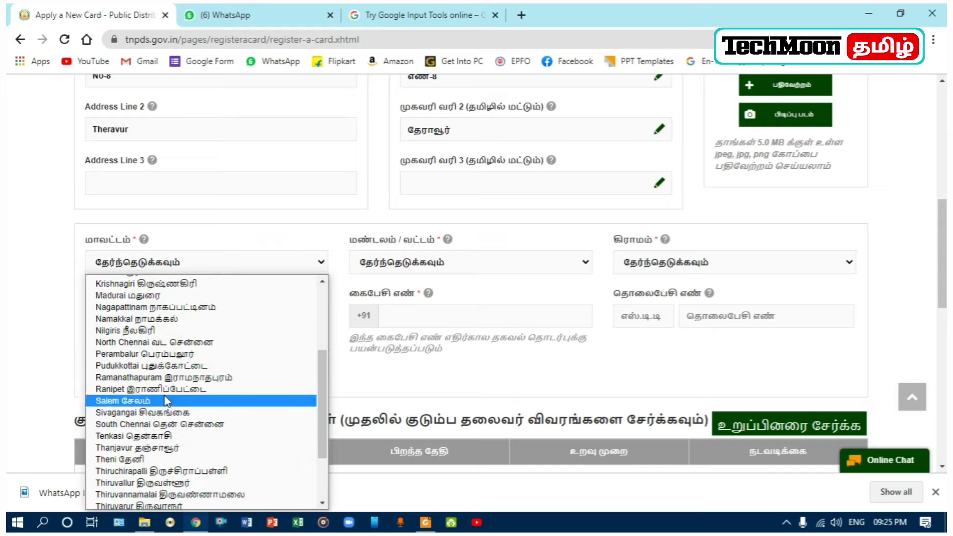
left_click(121, 366)
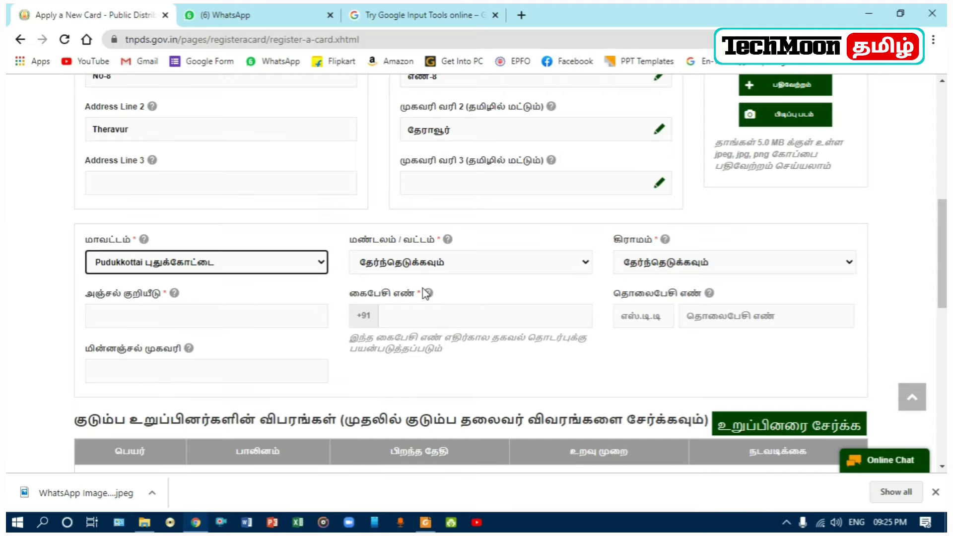
left_click(435, 263)
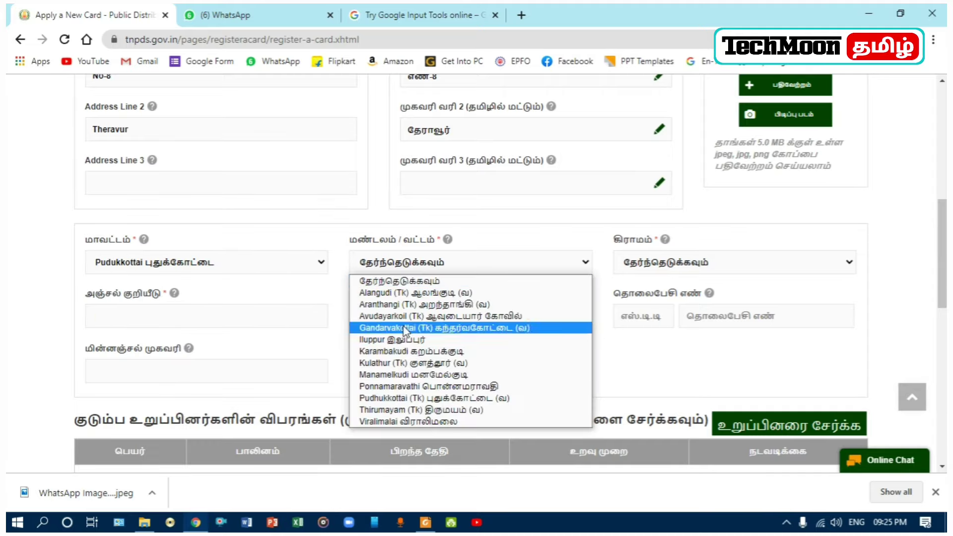
left_click(389, 421)
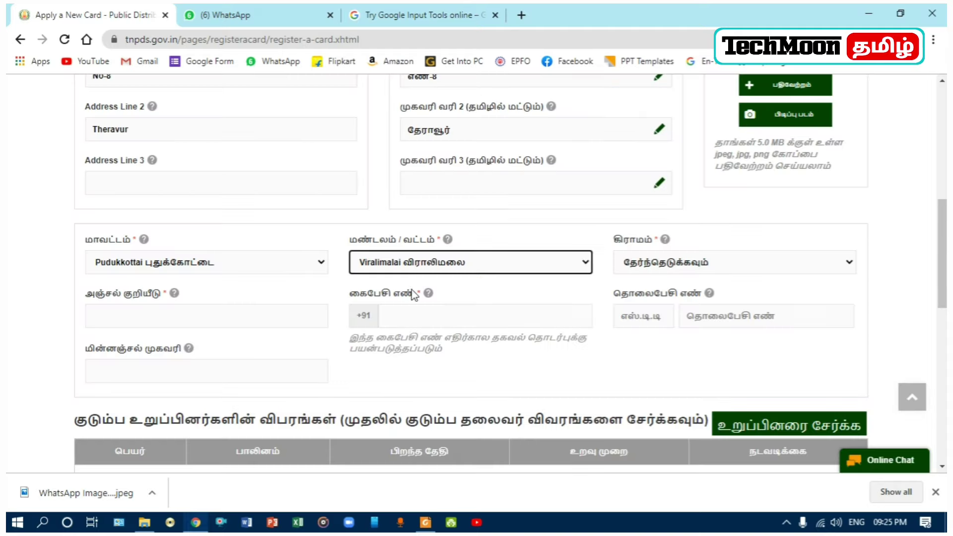
left_click(664, 263)
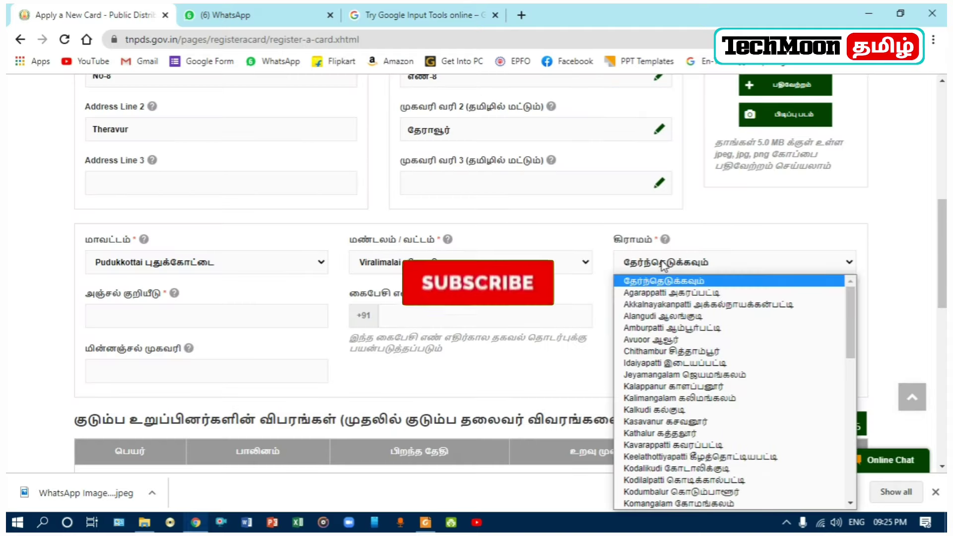
scroll(640, 498, "down", 10)
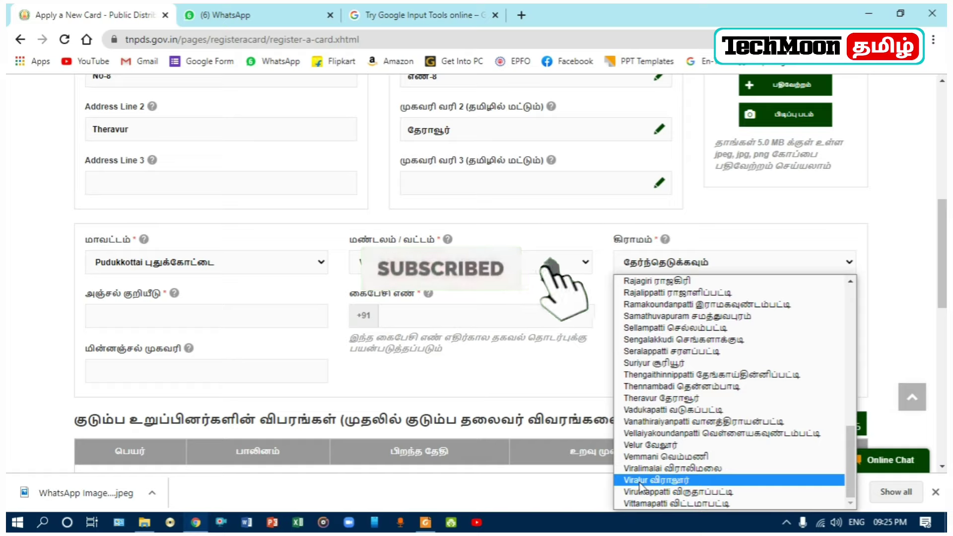
left_click(646, 398)
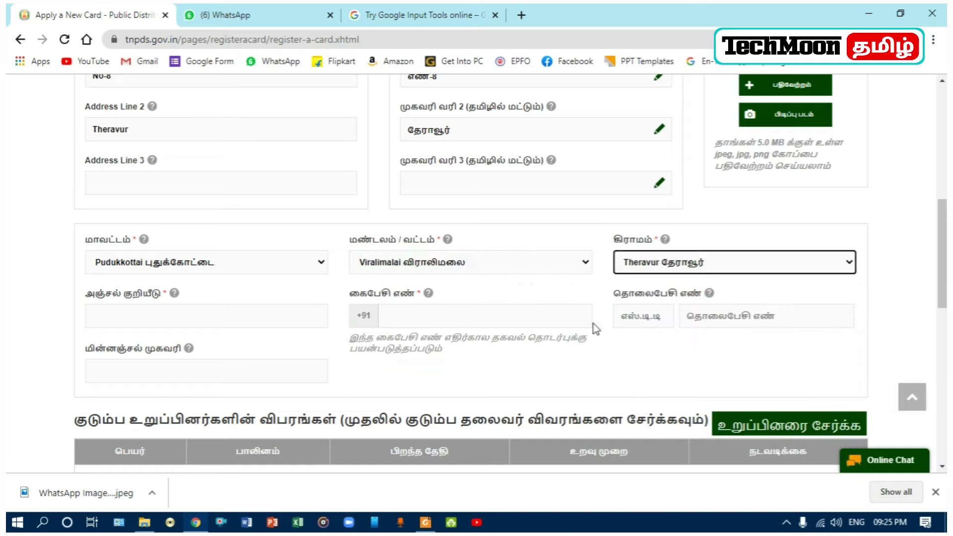
left_click(148, 316)
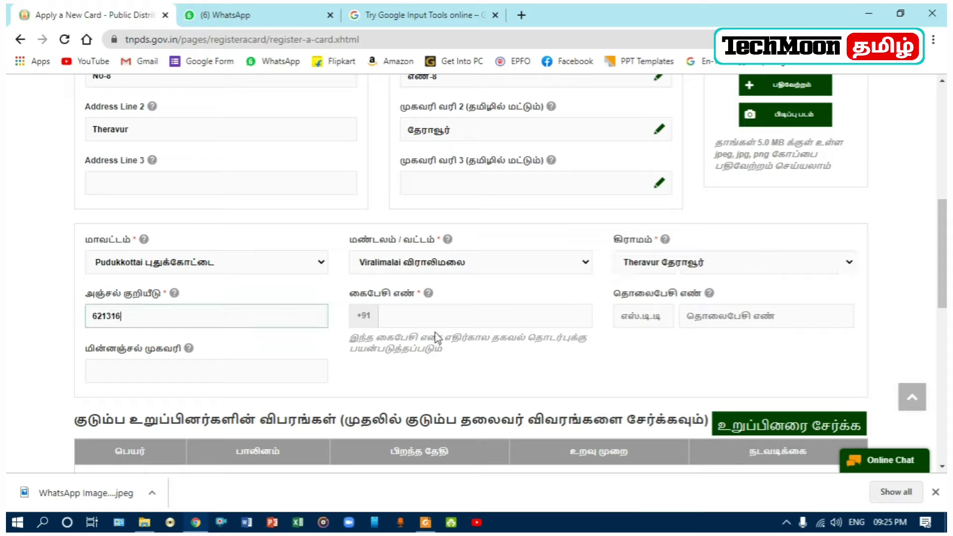
Step: Enter the applicant's mobile number and Gmail e-mail address
left_click(431, 316)
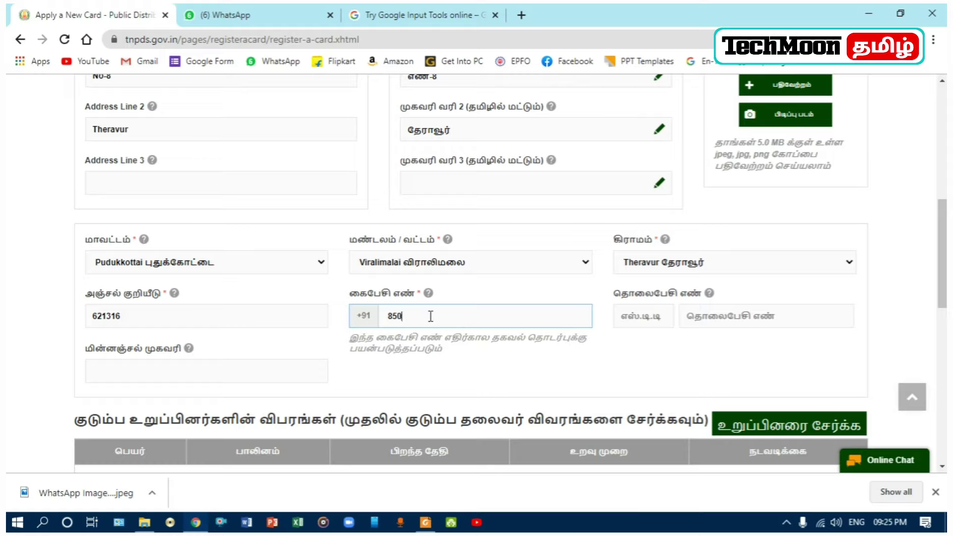
type("850899")
left_click(245, 370)
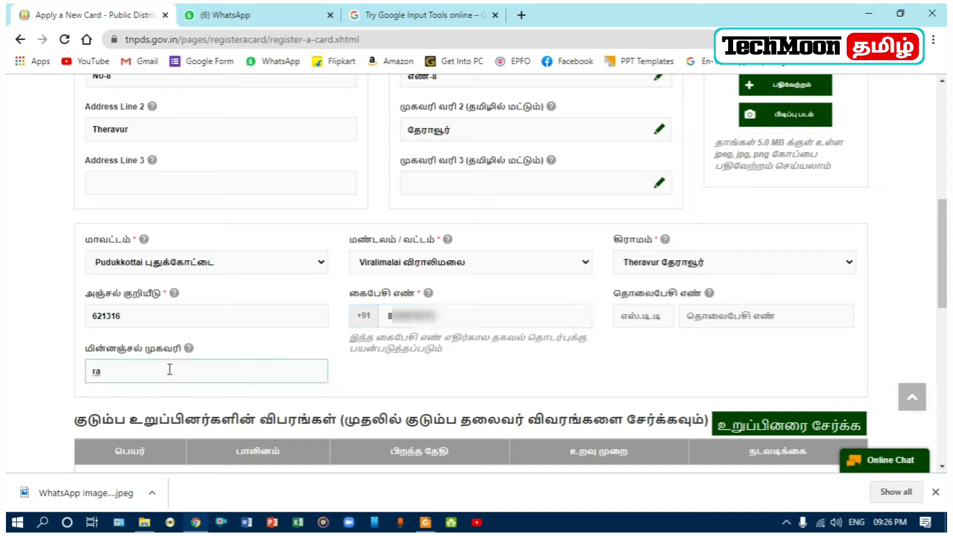
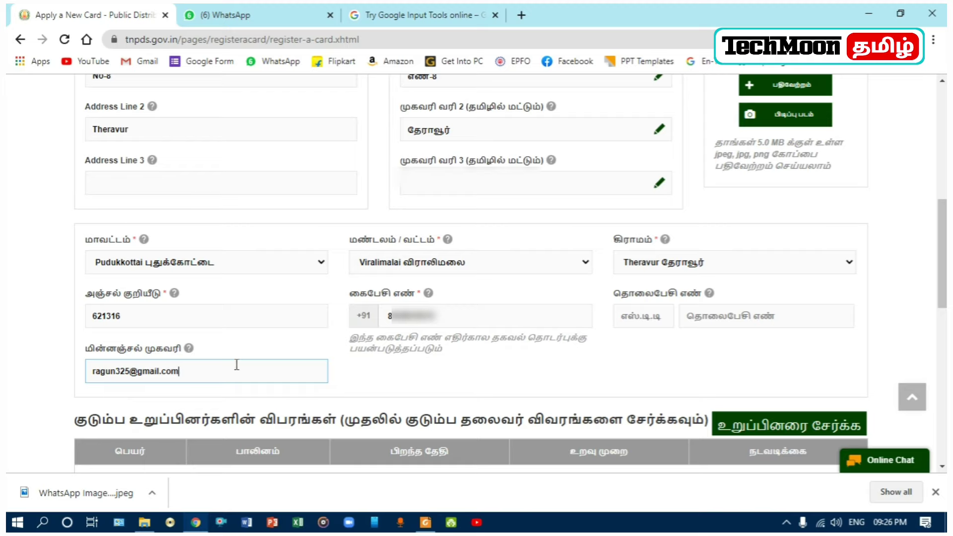
scroll(296, 372, "down", 4)
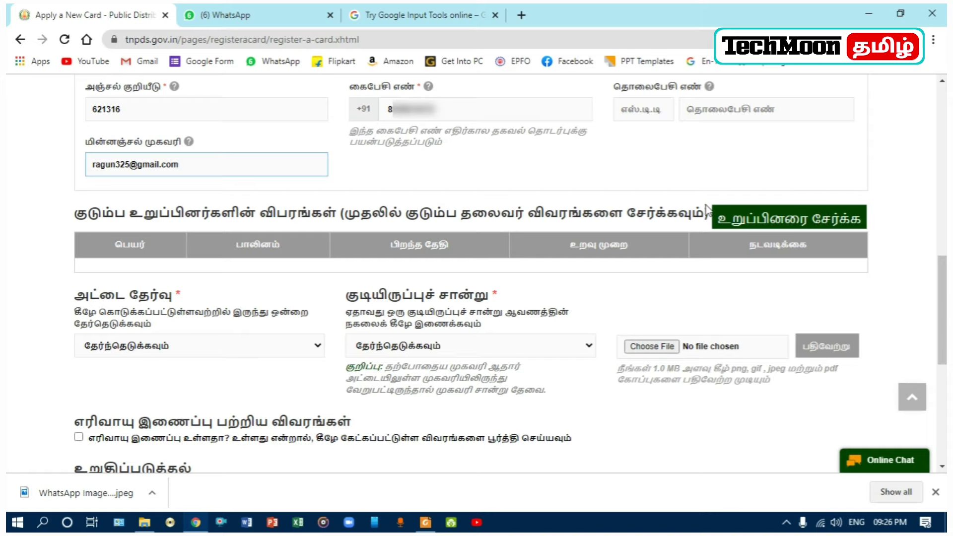
Step: Open the add-family-member form in the family members section
left_click(777, 225)
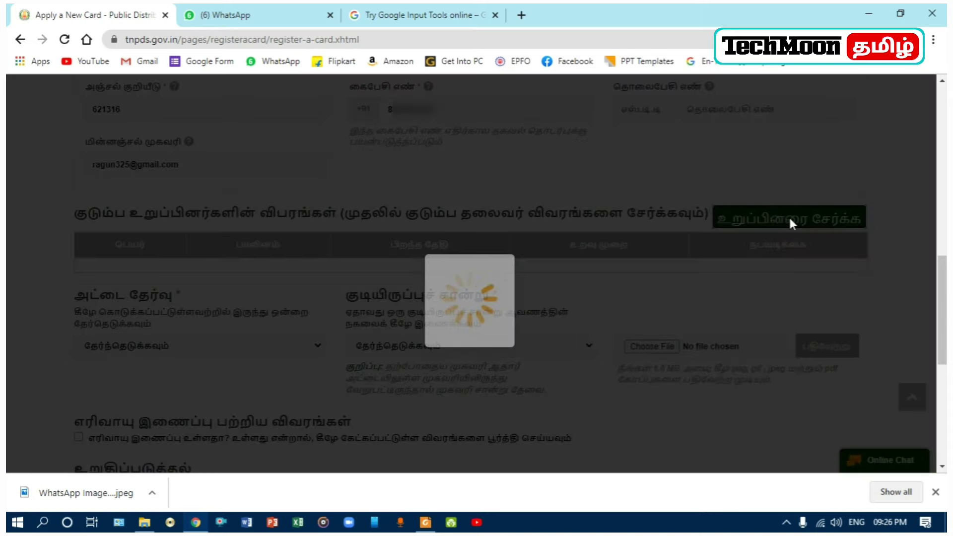
scroll(457, 296, "down", 12)
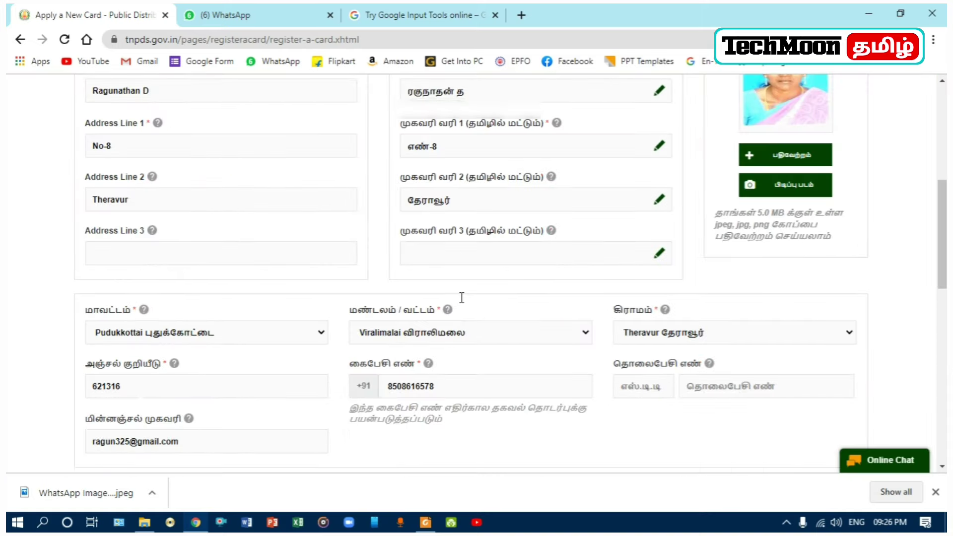
scroll(462, 298, "down", 3)
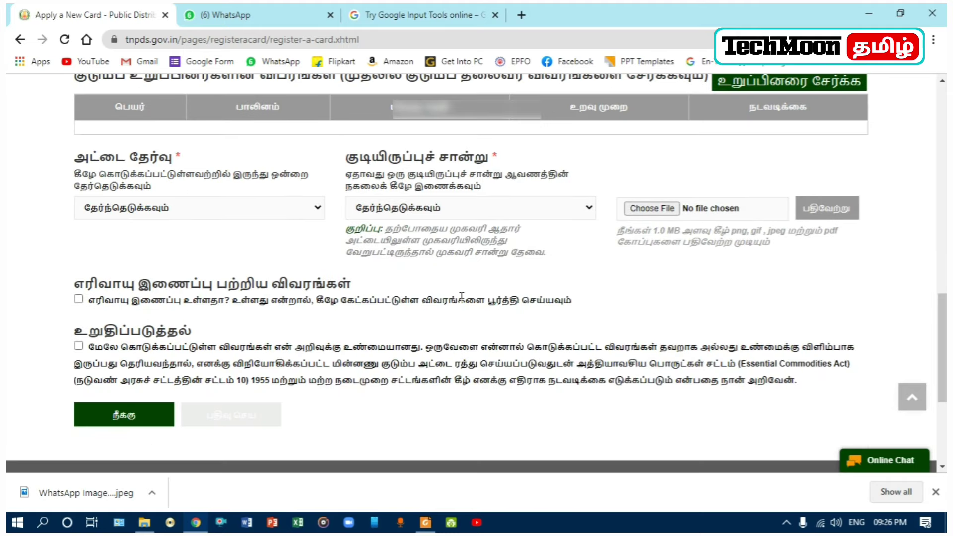
scroll(494, 276, "up", 1)
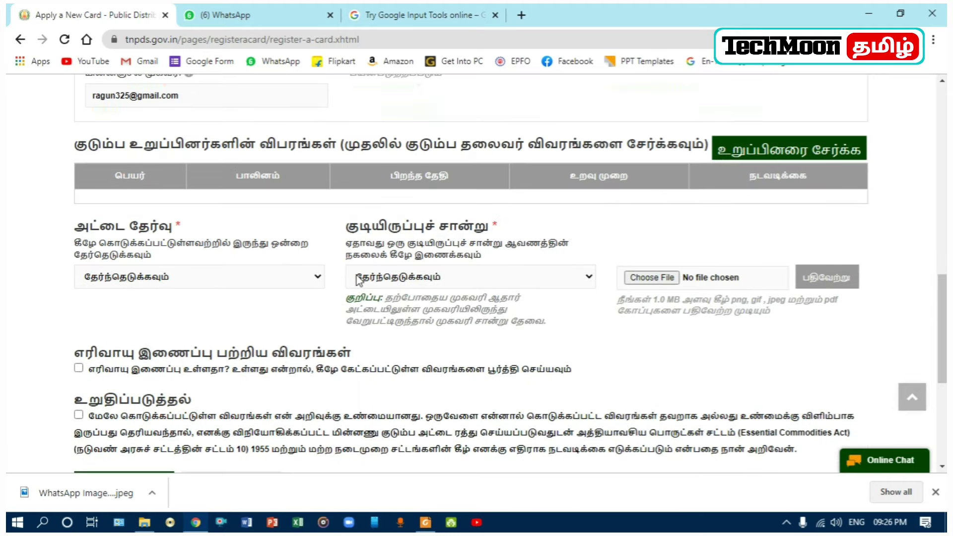
scroll(367, 276, "up", 1)
left_click(757, 218)
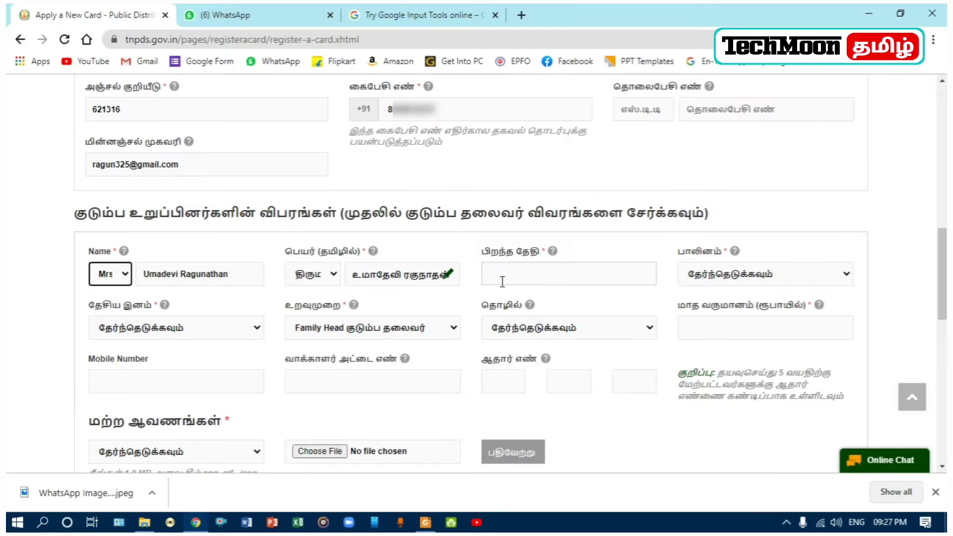
Step: Pick 1988, November and day 5 in the date-of-birth calendar
left_click(526, 274)
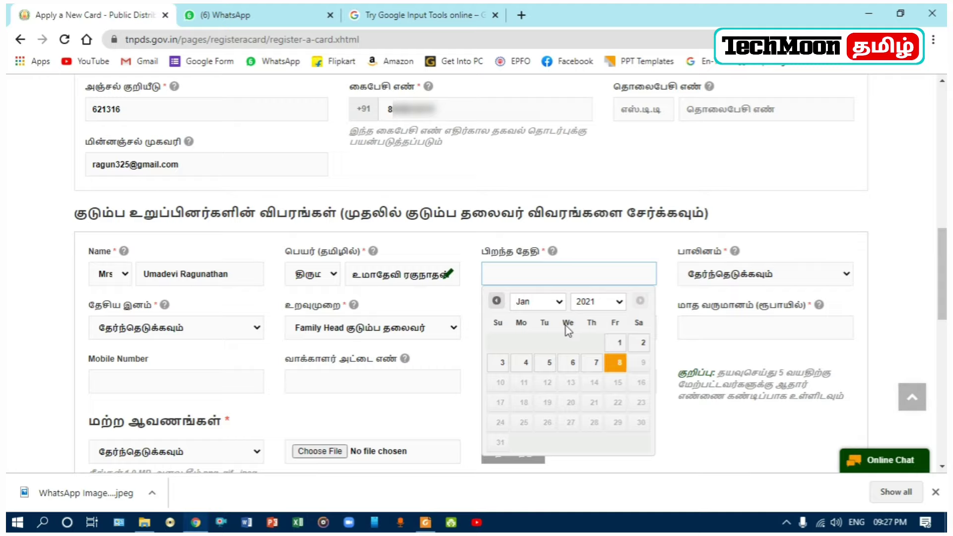
left_click(559, 304)
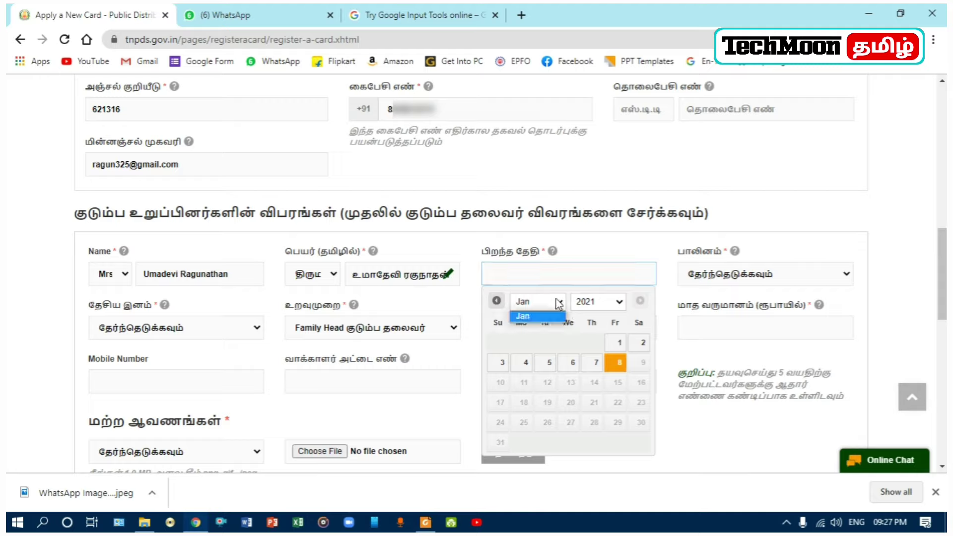
left_click(559, 304)
left_click(618, 304)
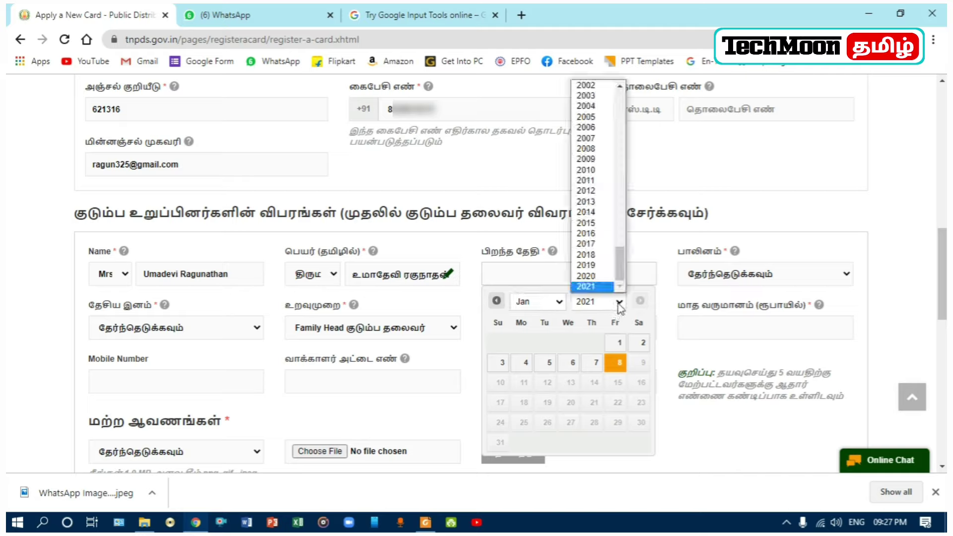
scroll(601, 264, "up", 15)
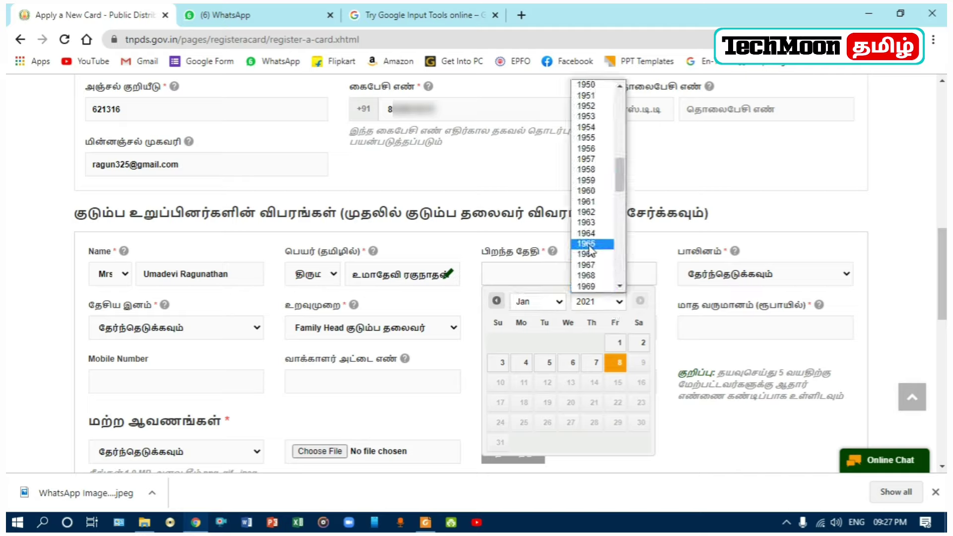
scroll(590, 226, "down", 13)
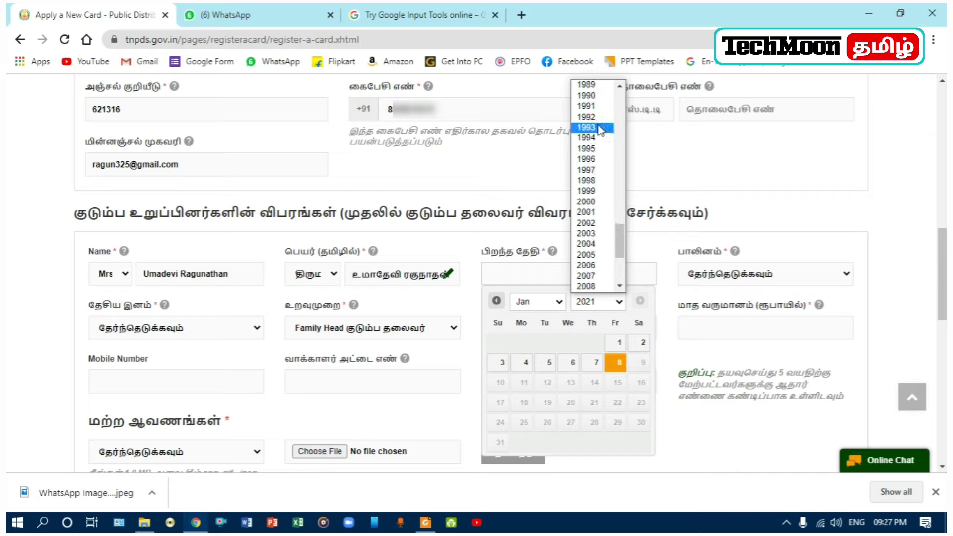
scroll(601, 129, "up", 4)
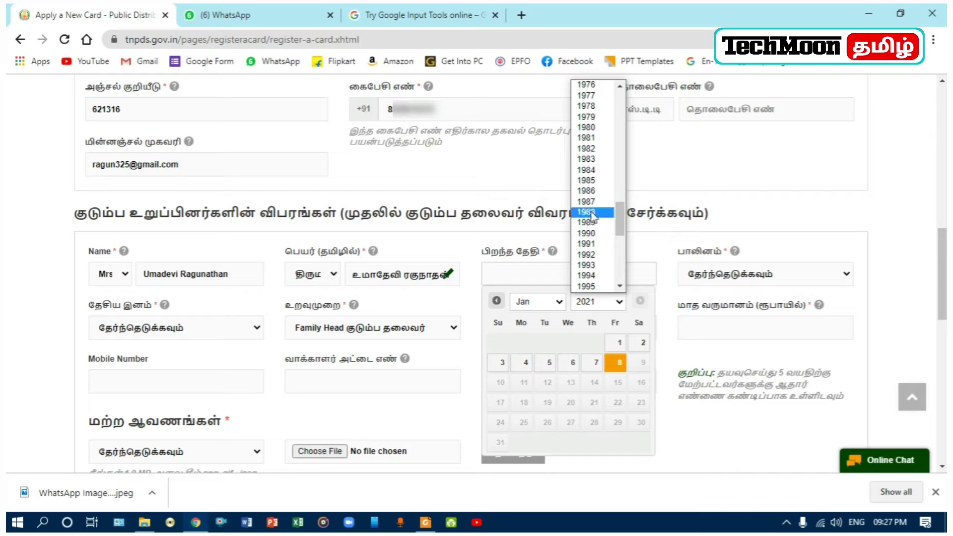
left_click(591, 212)
left_click(559, 301)
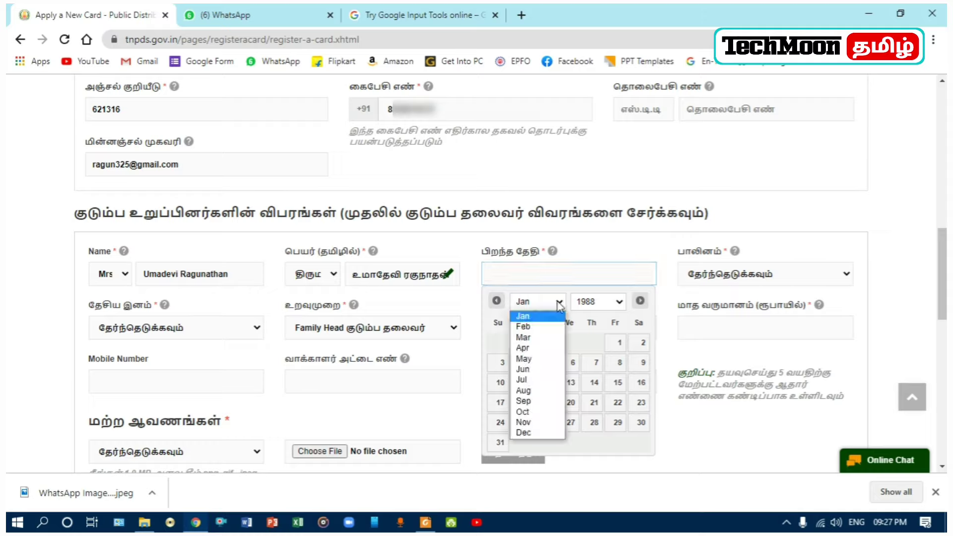
left_click(525, 423)
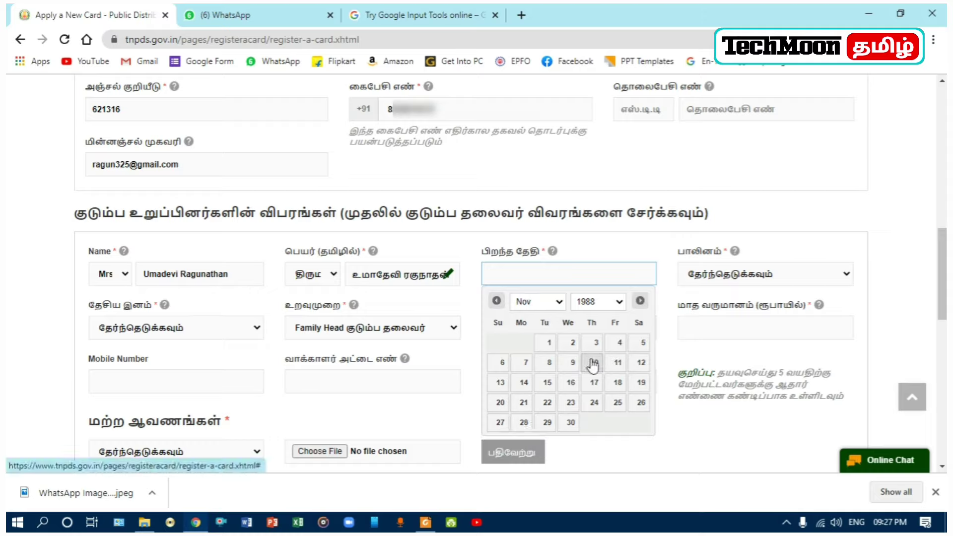
left_click(640, 348)
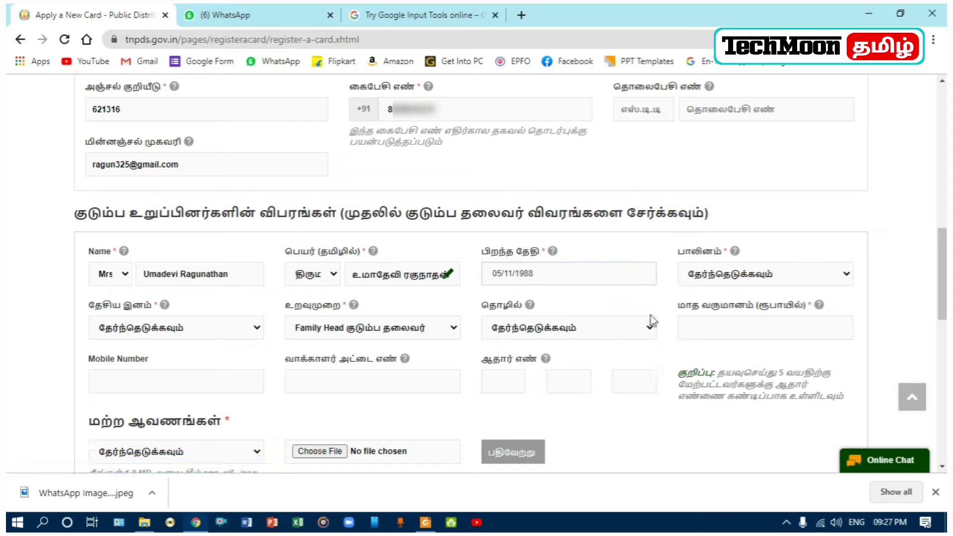
left_click(788, 280)
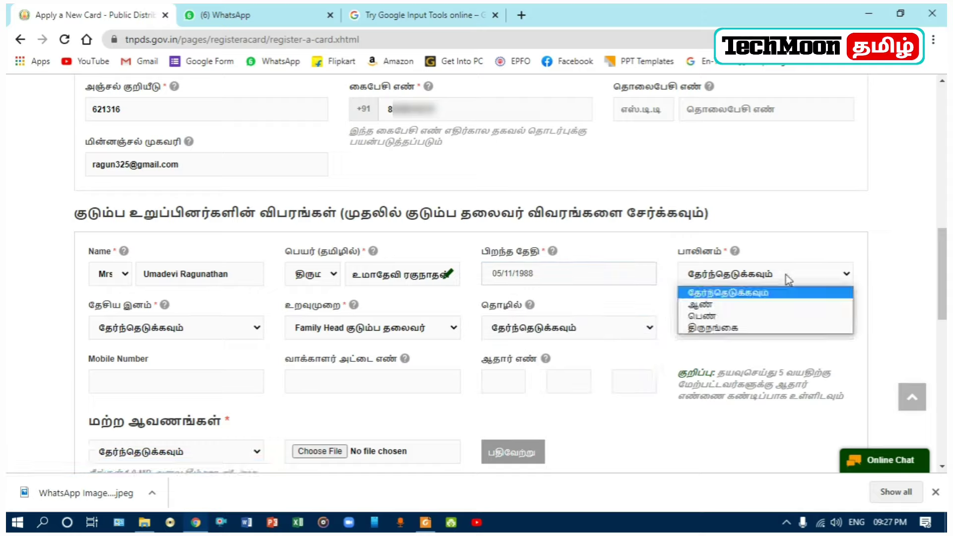
Step: Set gender பெண், nationality இந்தியன், relationship Family Head, occupation Others and monthly income 0
left_click(712, 318)
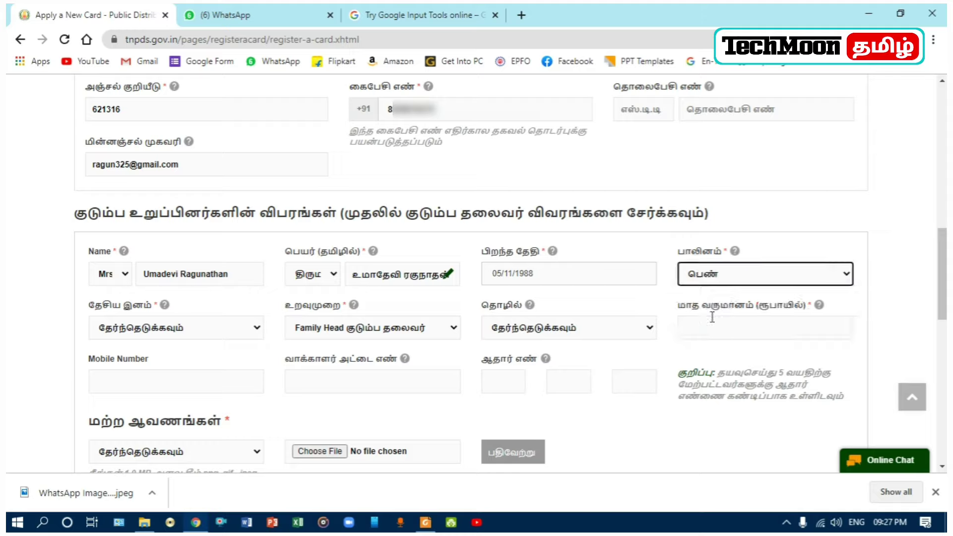
left_click(202, 329)
left_click(160, 358)
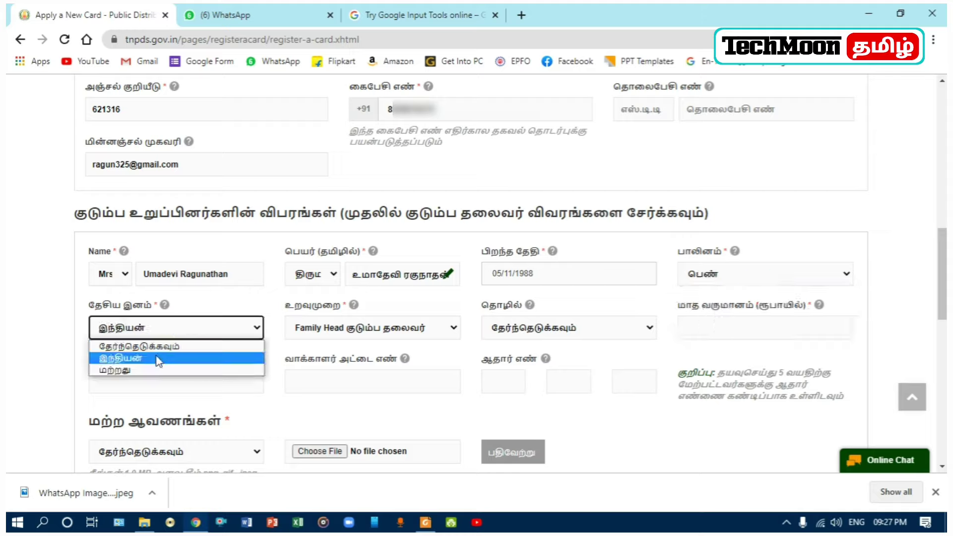
left_click(351, 332)
left_click(352, 331)
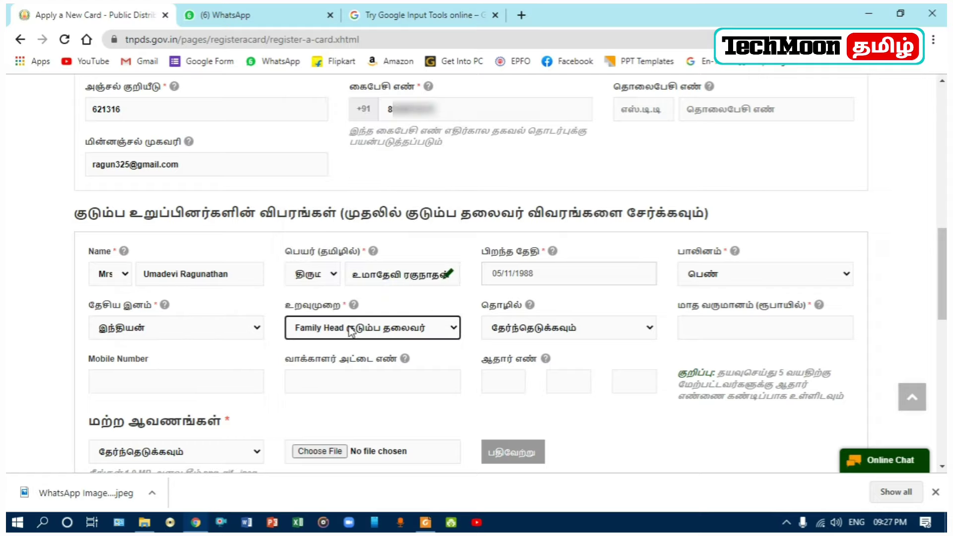
left_click(565, 331)
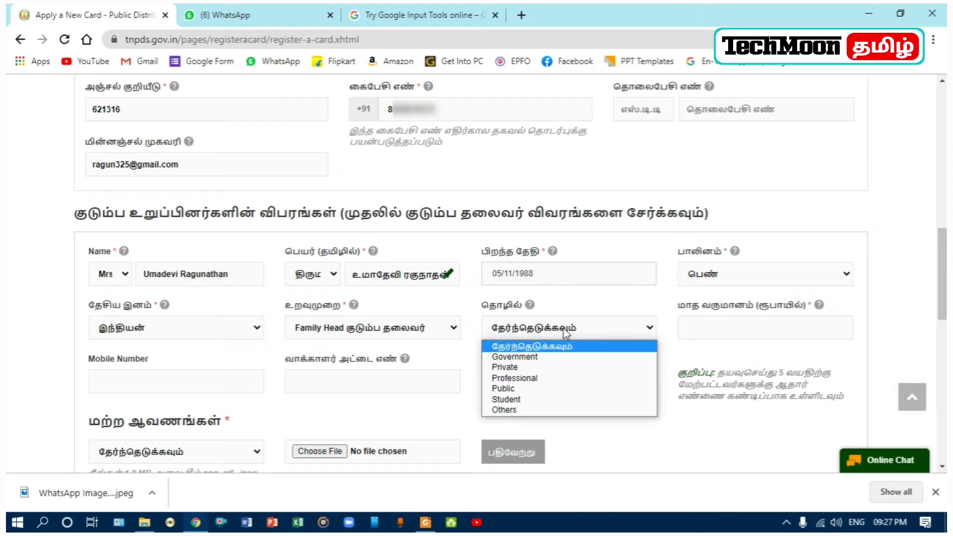
left_click(515, 410)
left_click(722, 324)
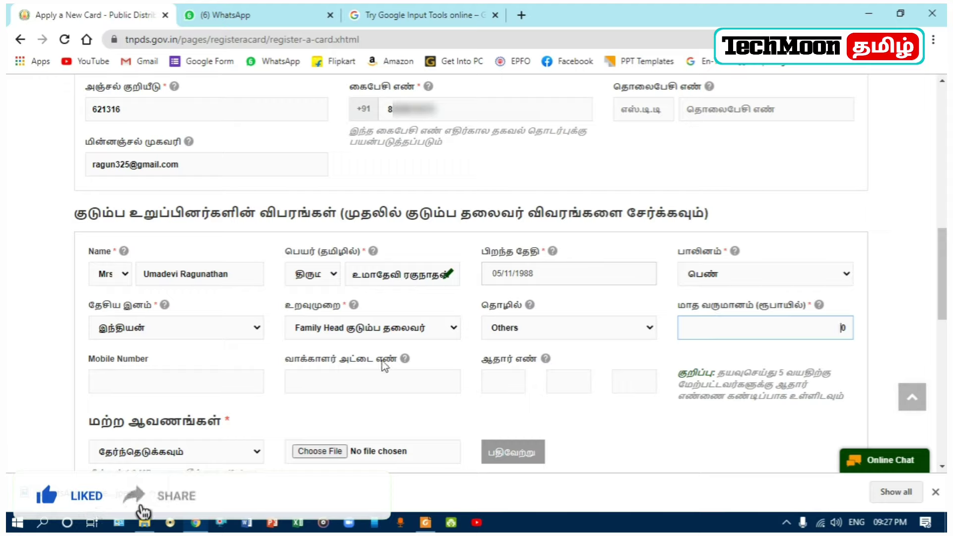
Step: Enter the family head's mobile number and Aadhaar number
left_click(200, 383)
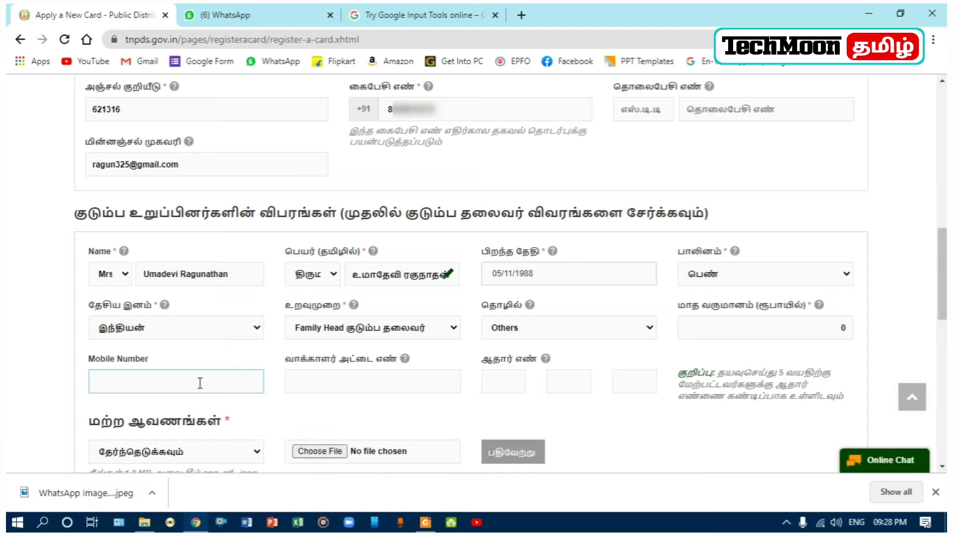
type("85086165")
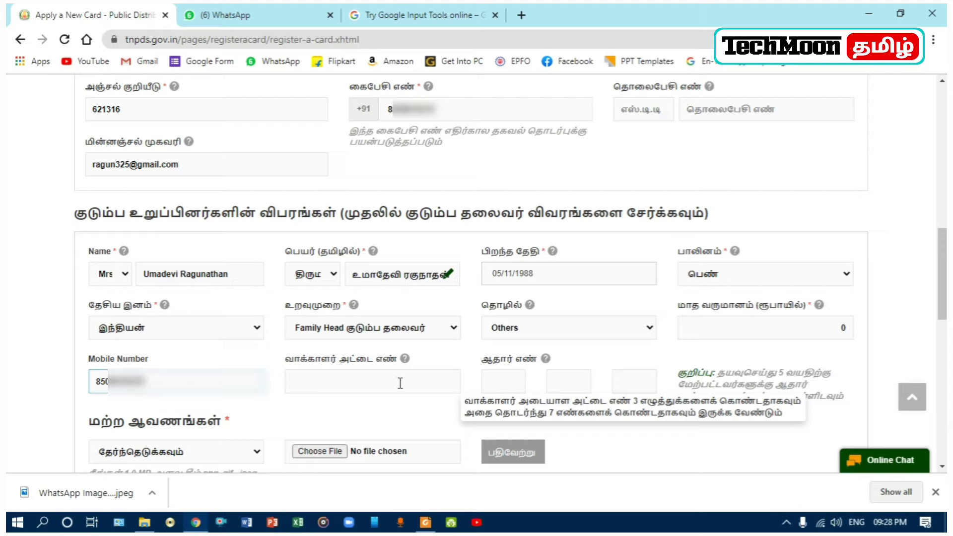
left_click(509, 380)
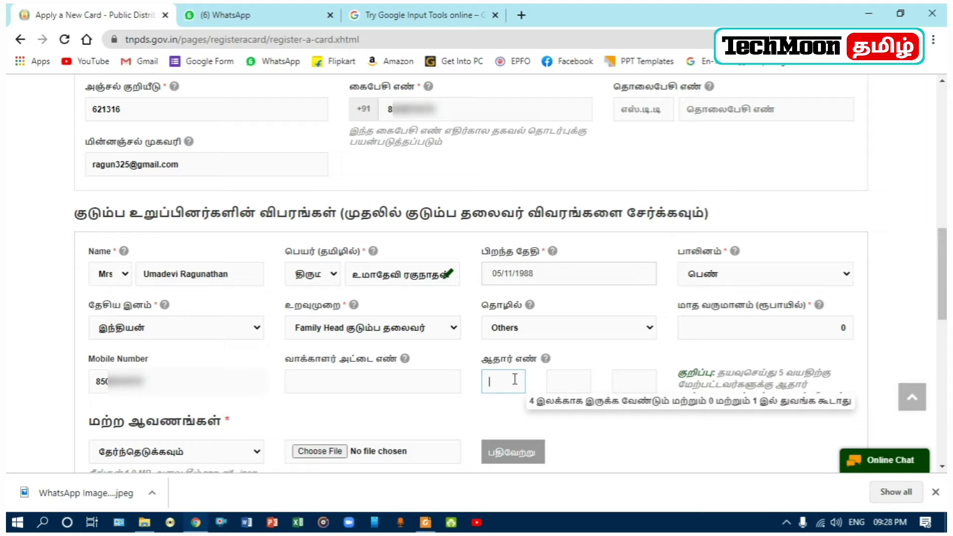
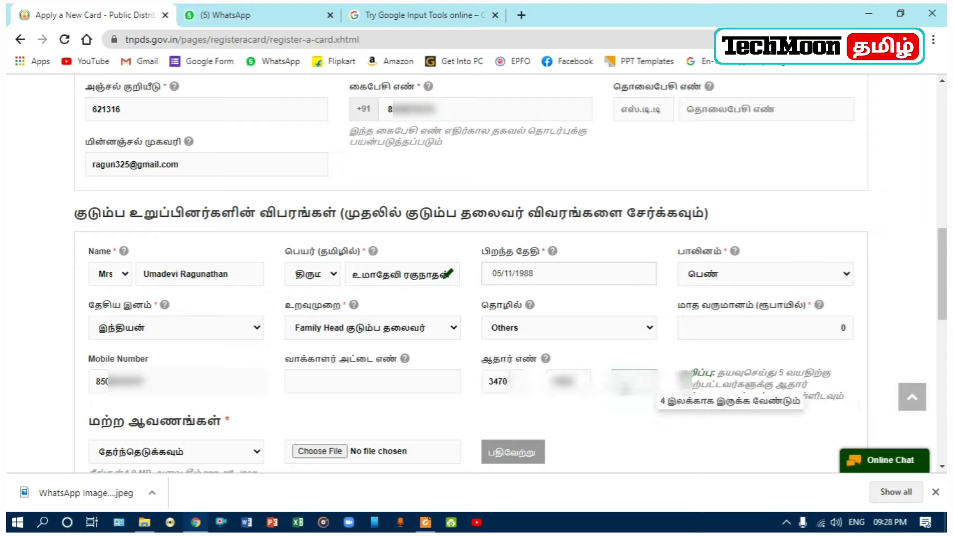
scroll(579, 328, "down", 4)
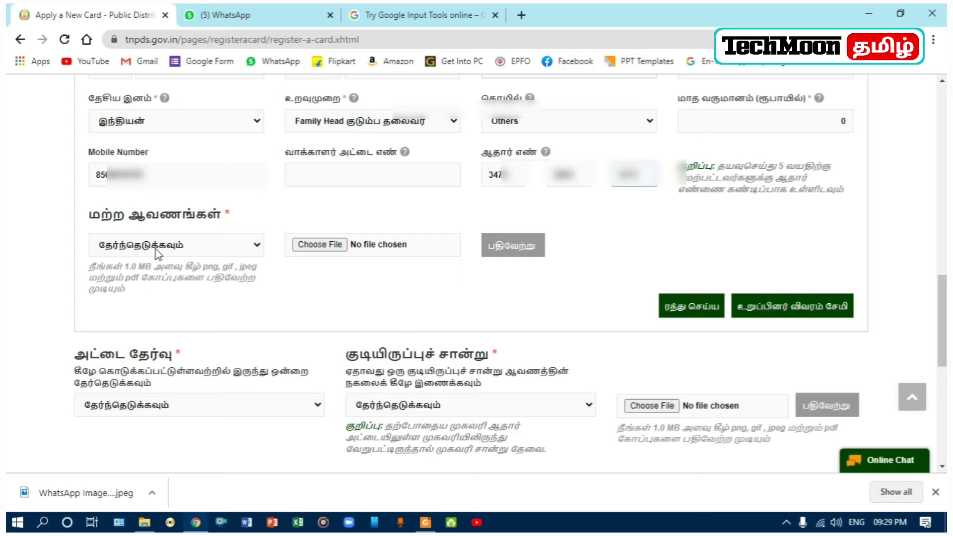
scroll(202, 249, "up", 1)
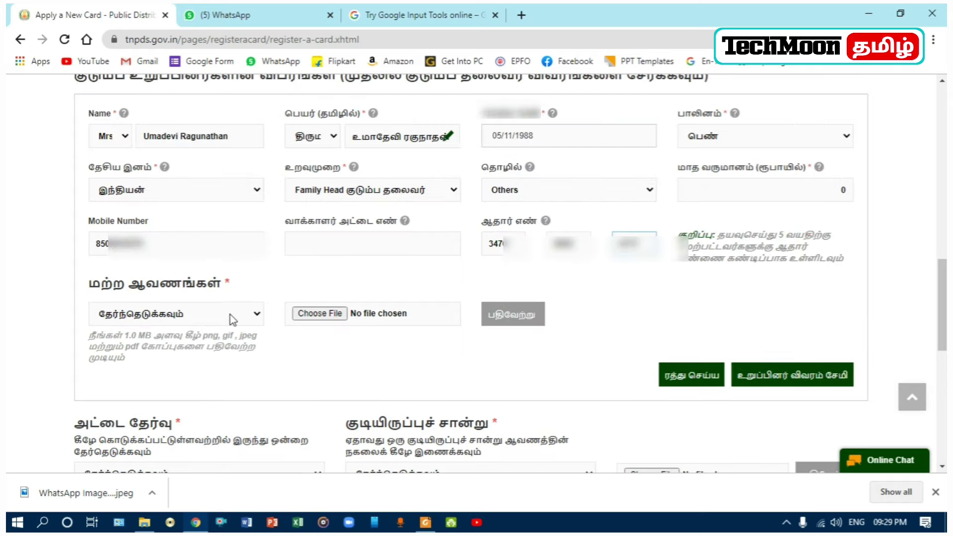
left_click(207, 320)
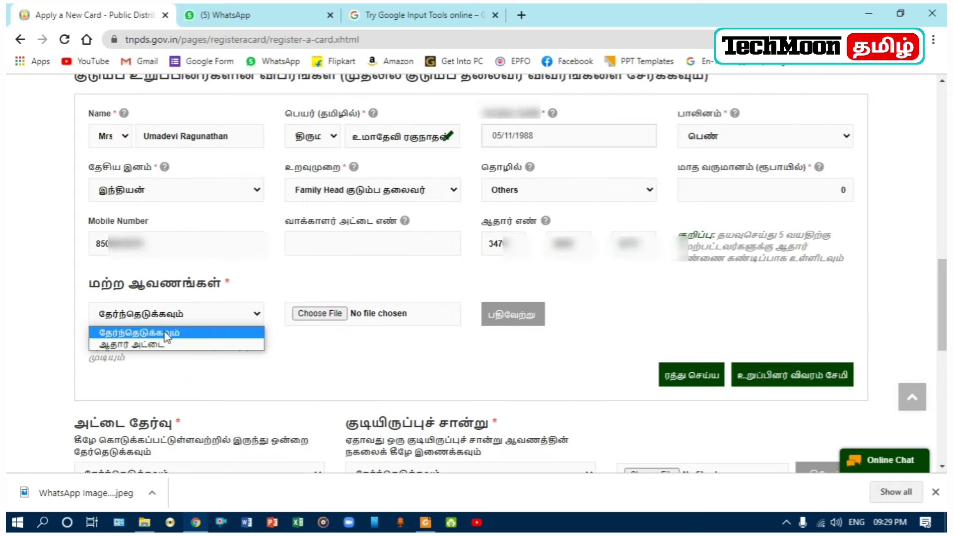
Step: Attach the family head's image as ஆதார் அட்டை and upload it with பதிவேற்று
left_click(153, 346)
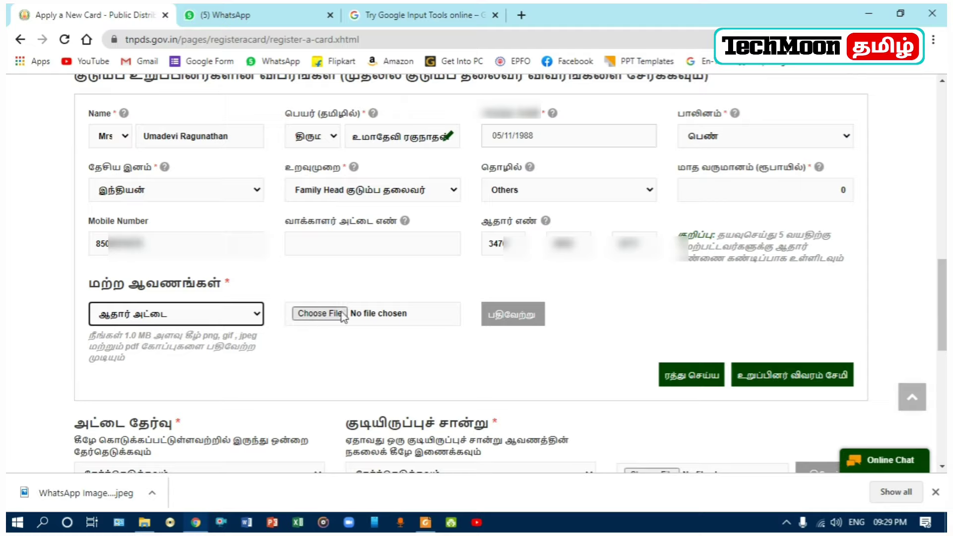
left_click(325, 316)
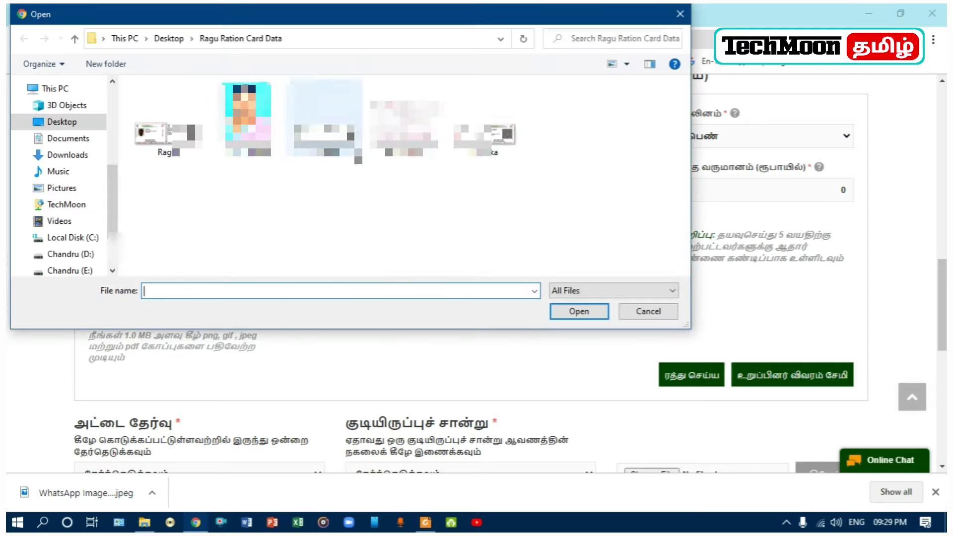
left_click(324, 118)
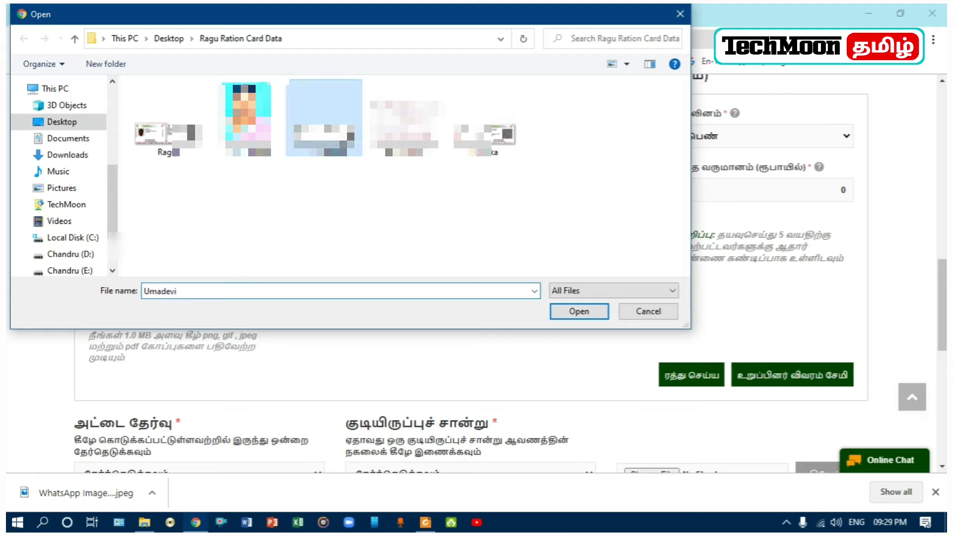
left_click(579, 312)
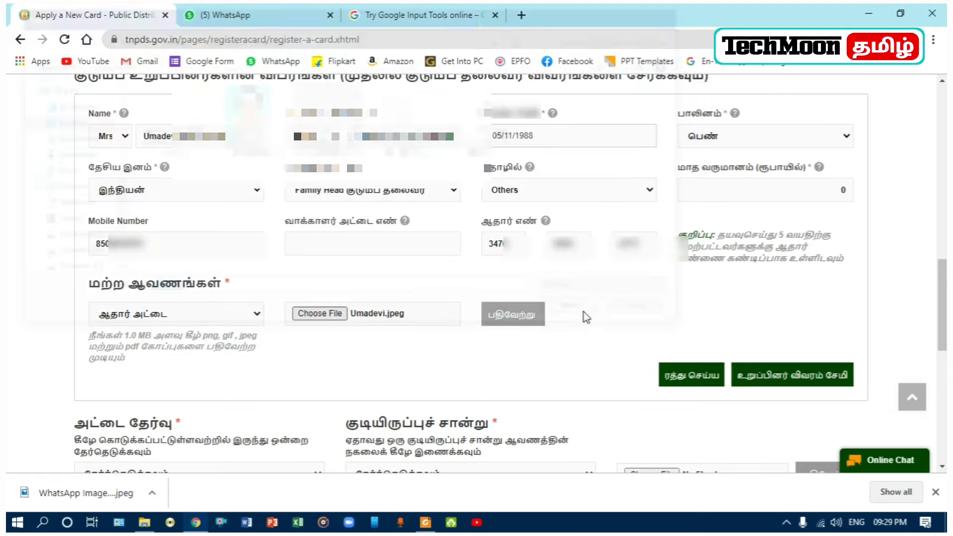
left_click(520, 318)
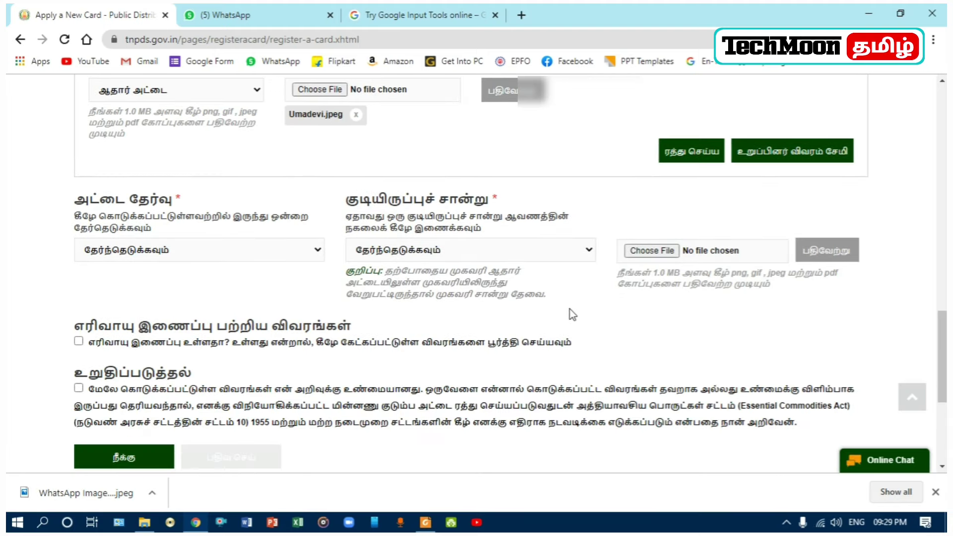
scroll(570, 309, "up", 1)
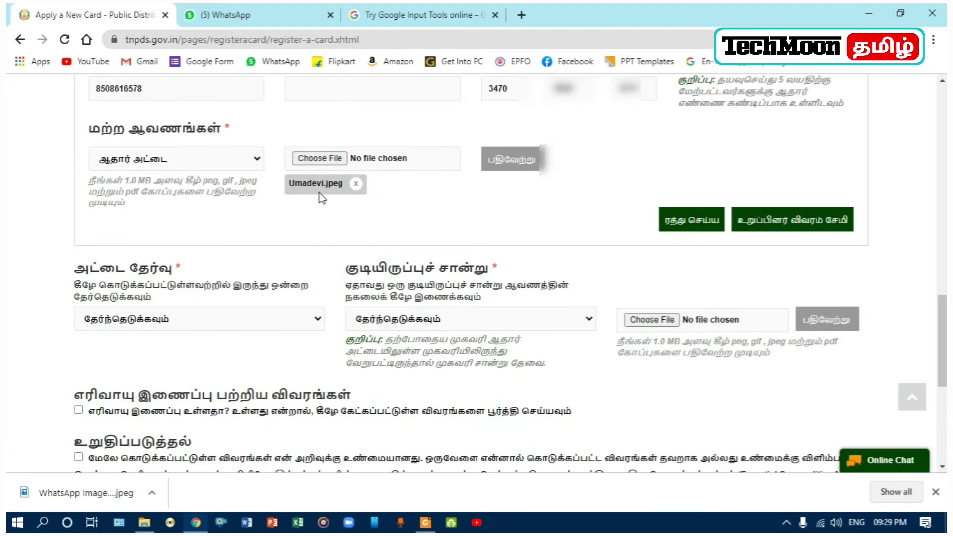
scroll(328, 203, "up", 1)
scroll(537, 314, "up", 2)
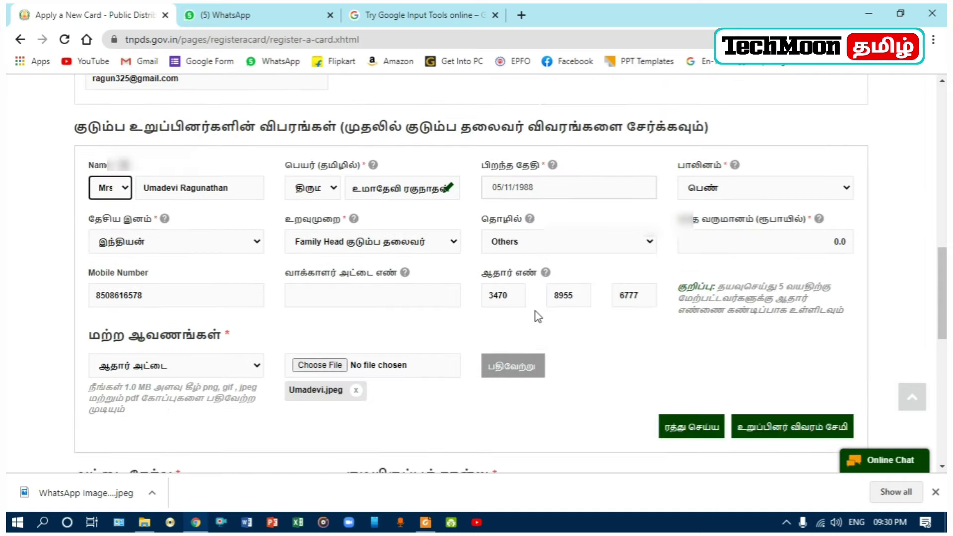
scroll(538, 316, "down", 1)
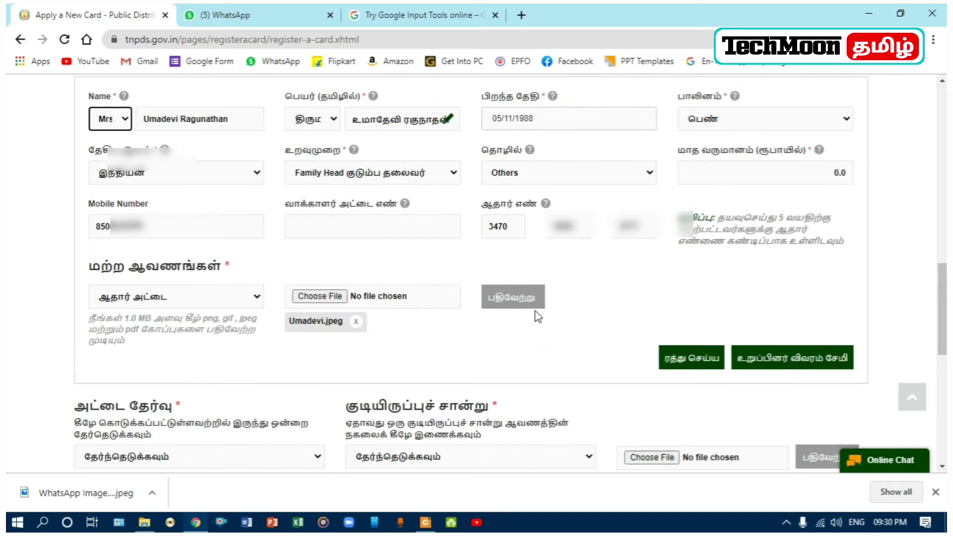
Step: Save the member details so the table shows mother, father and daughter with their birth dates
left_click(774, 362)
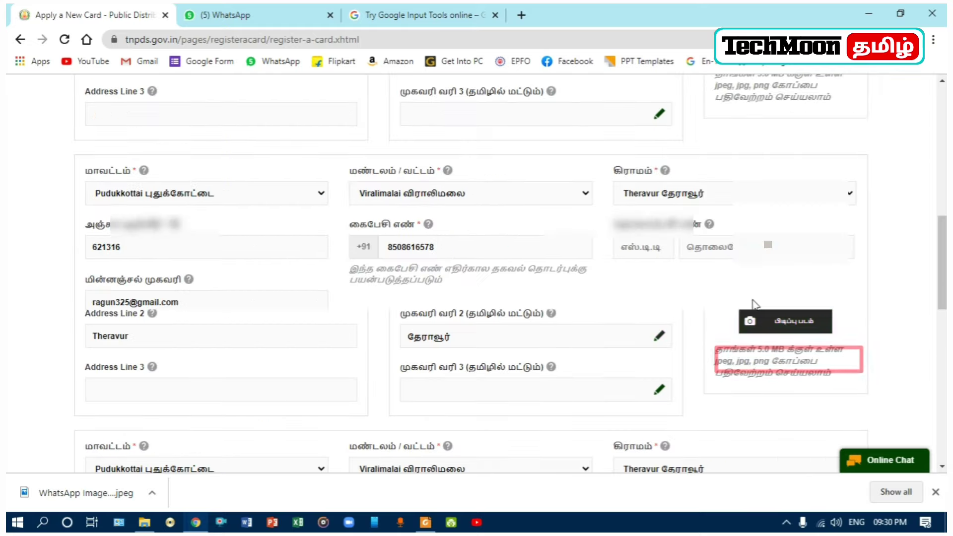
scroll(744, 335, "down", 2)
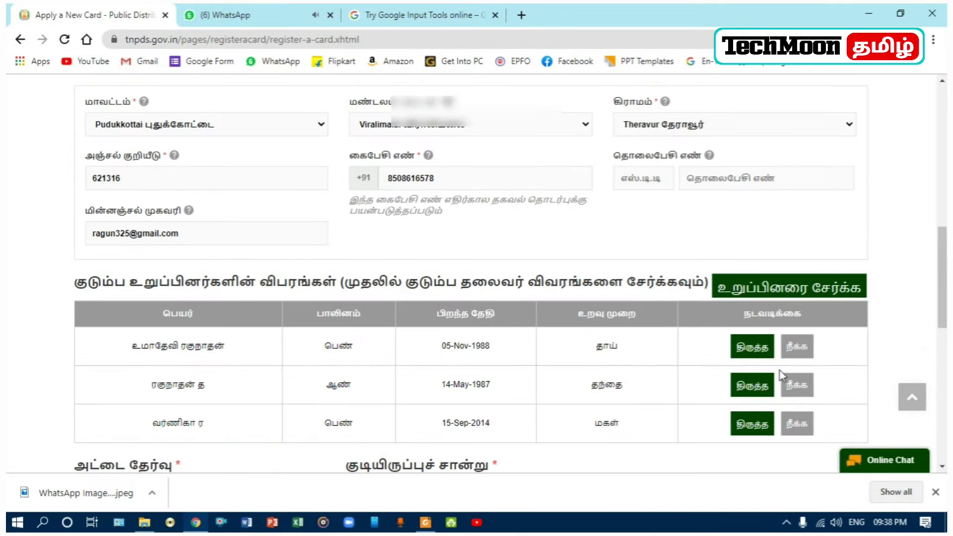
scroll(782, 376, "down", 3)
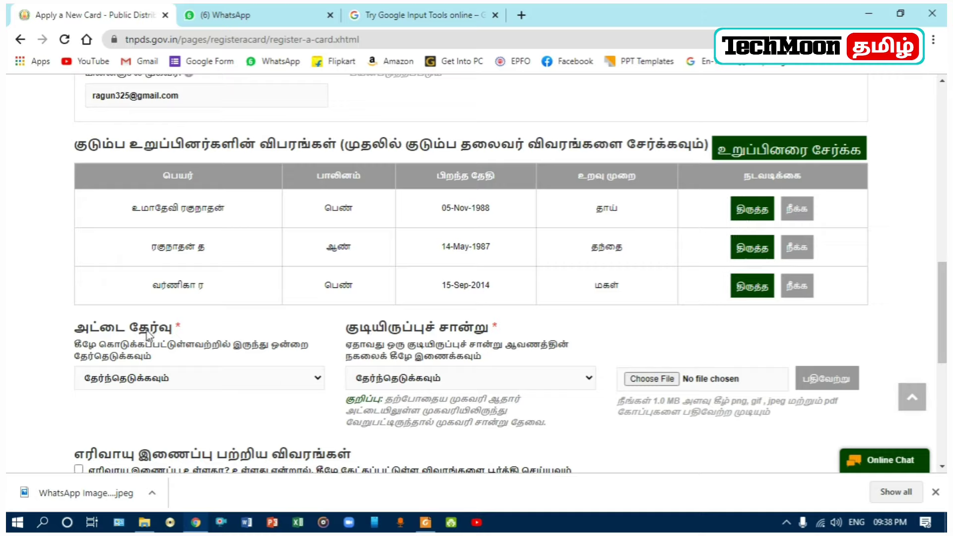
Step: Pick Rice Card, then upload Vari rasithu.jpeg as the property-tax receipt residence proof
left_click(317, 378)
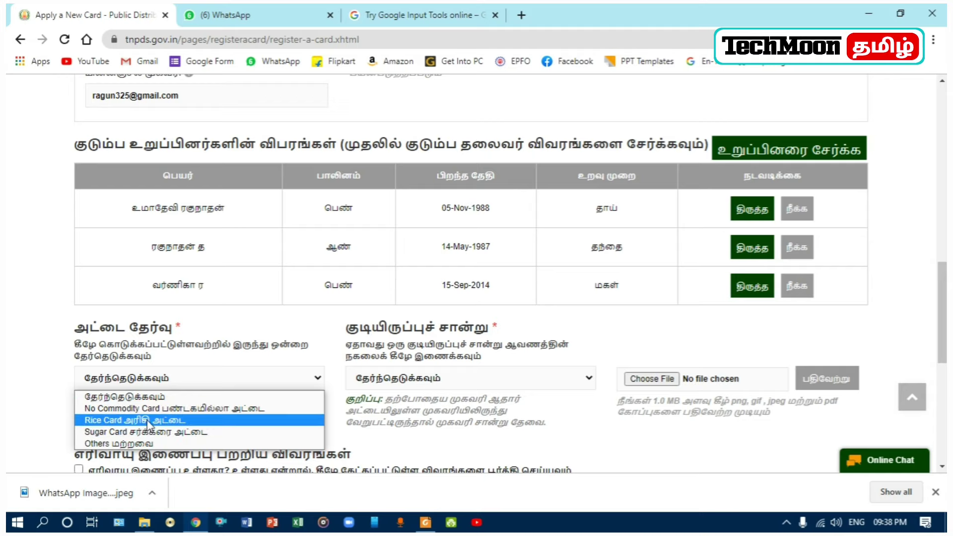
left_click(148, 421)
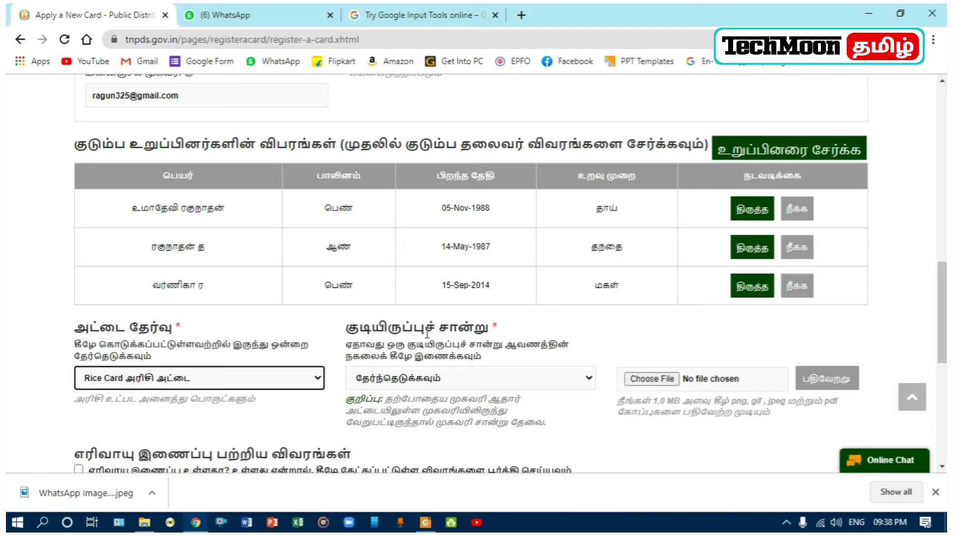
left_click(425, 381)
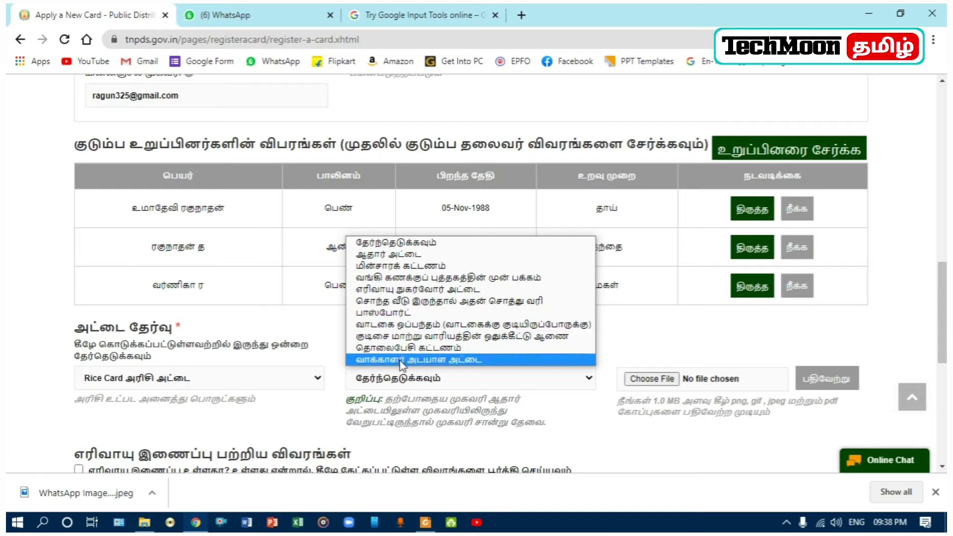
left_click(450, 301)
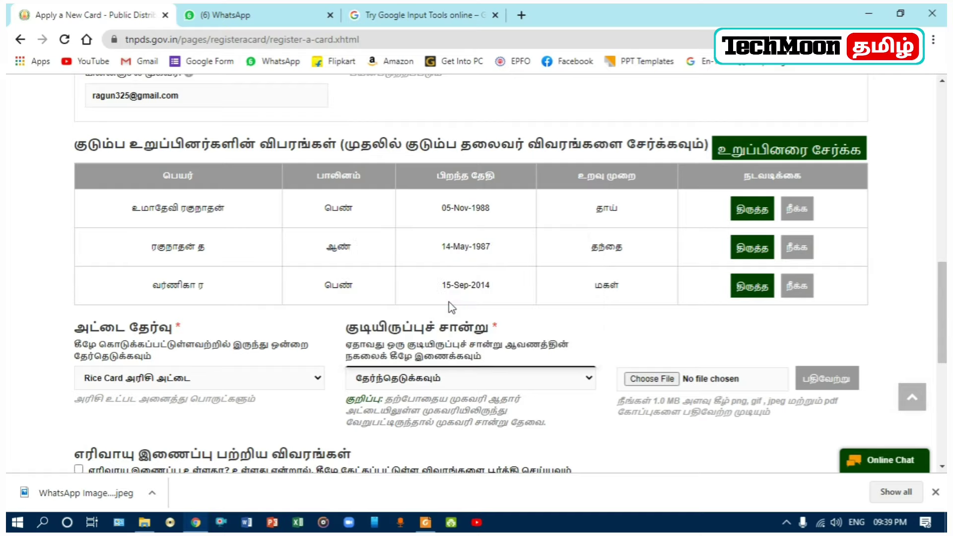
left_click(657, 380)
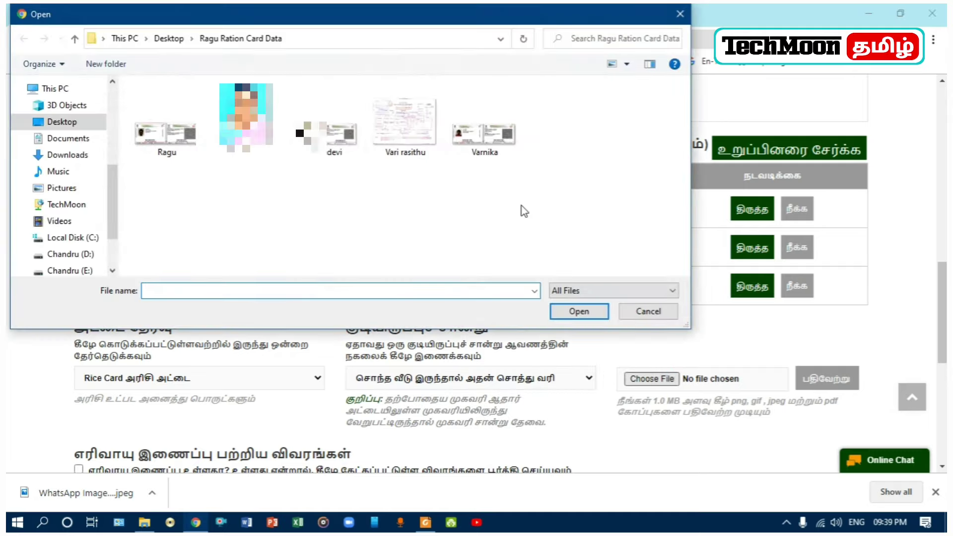
left_click(411, 140)
left_click(579, 312)
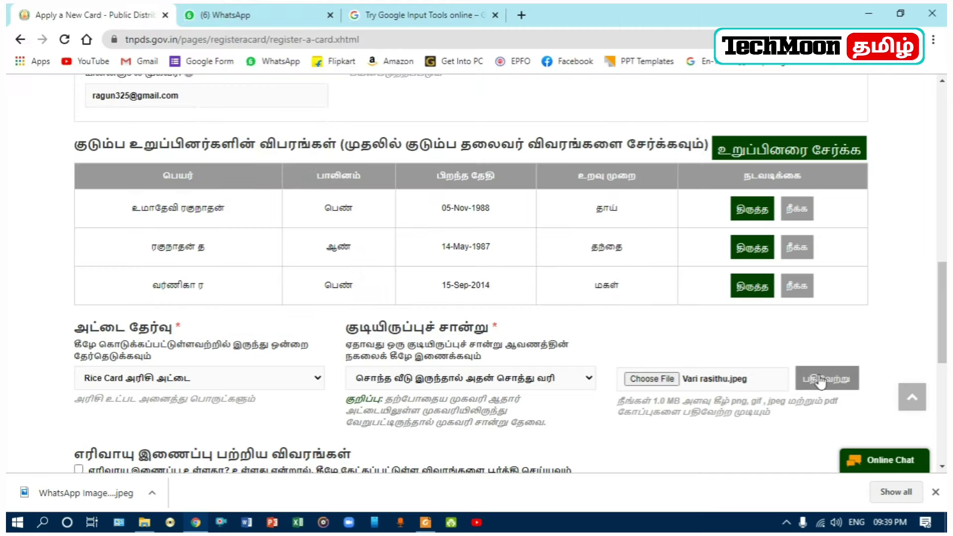
left_click(821, 378)
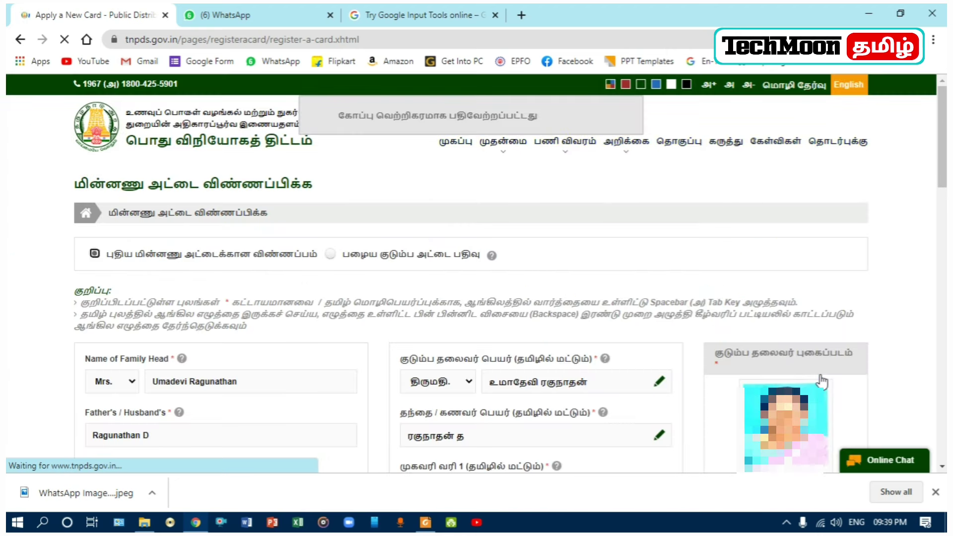
scroll(822, 383, "down", 8)
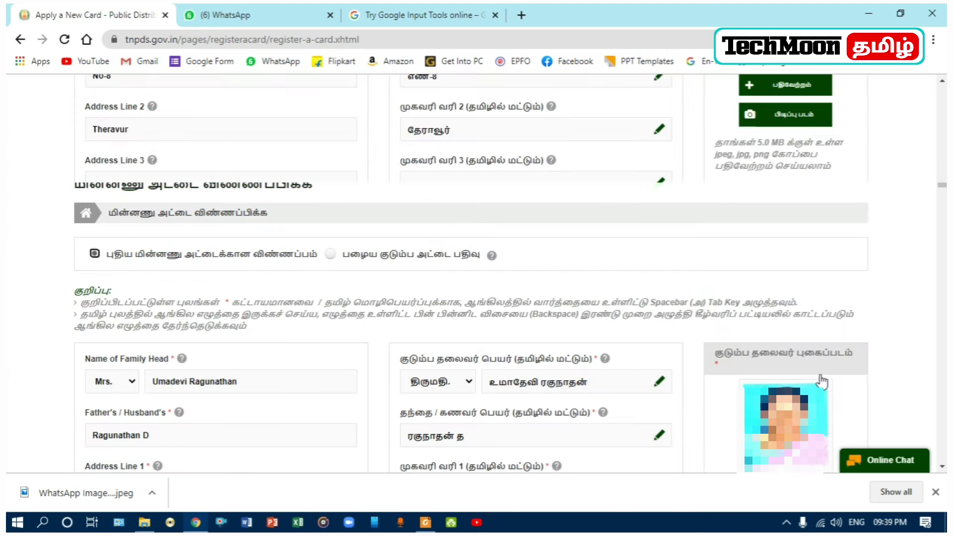
scroll(821, 380, "down", 2)
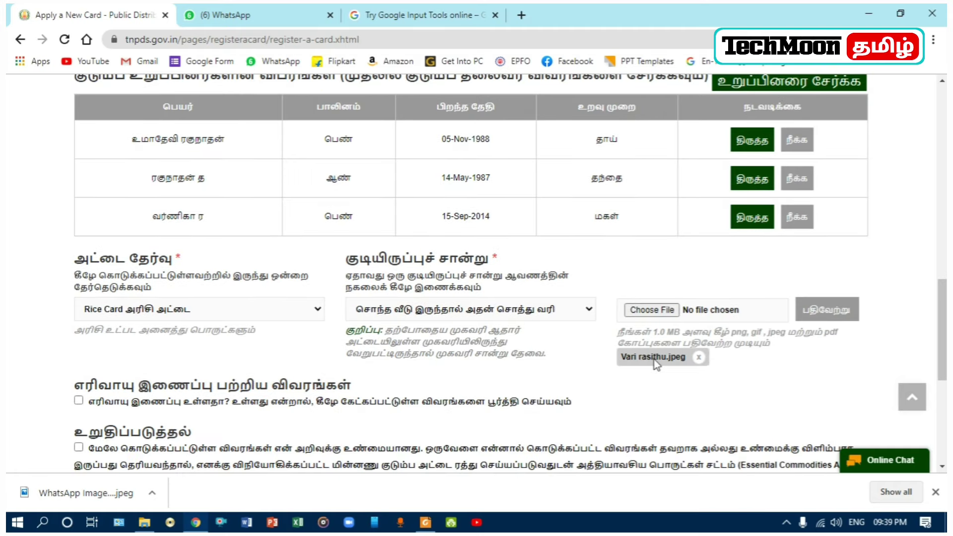
scroll(656, 365, "down", 3)
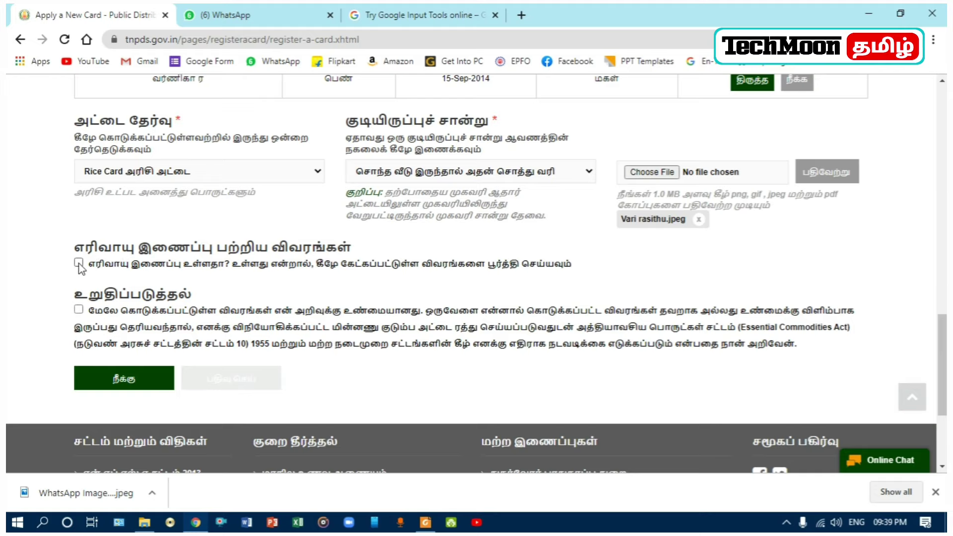
left_click(79, 263)
key("Tab")
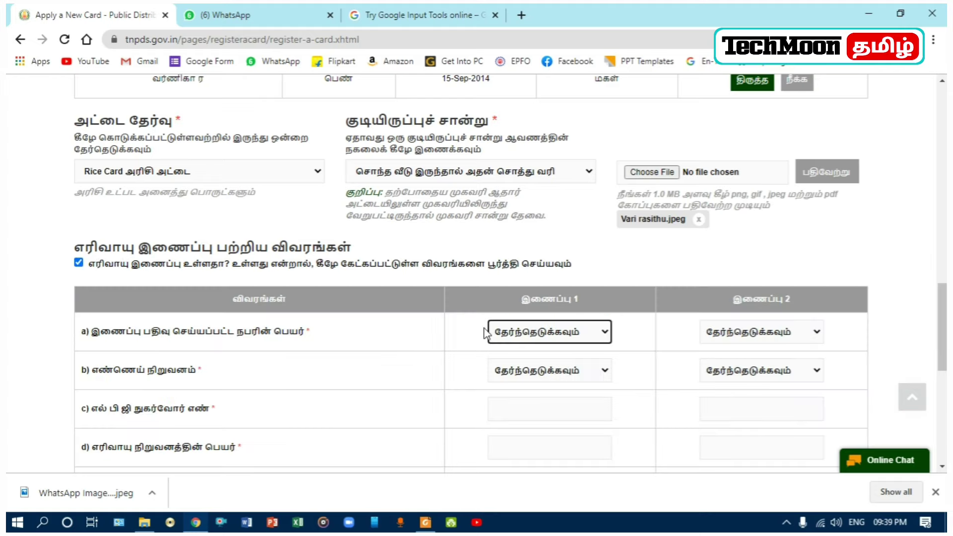
scroll(581, 362, "down", 3)
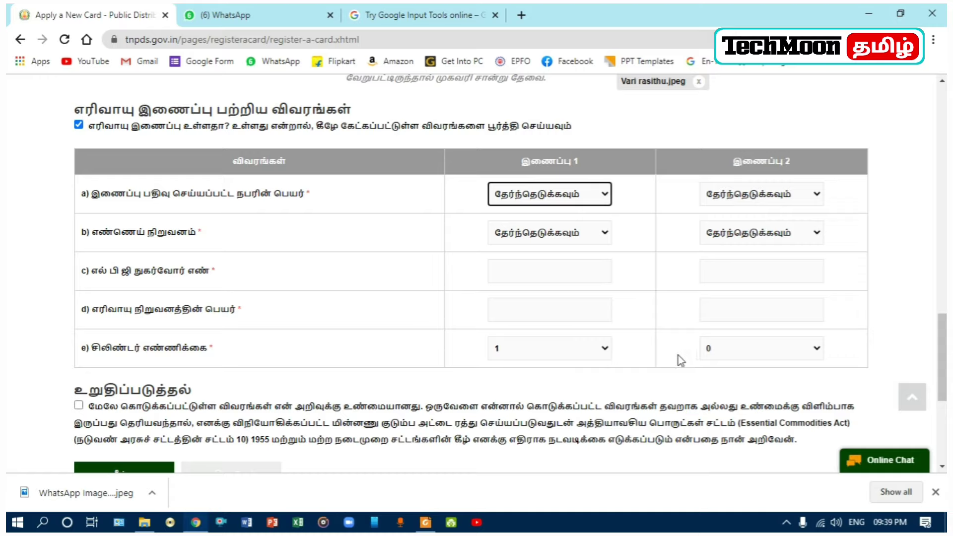
left_click(605, 349)
left_click(604, 345)
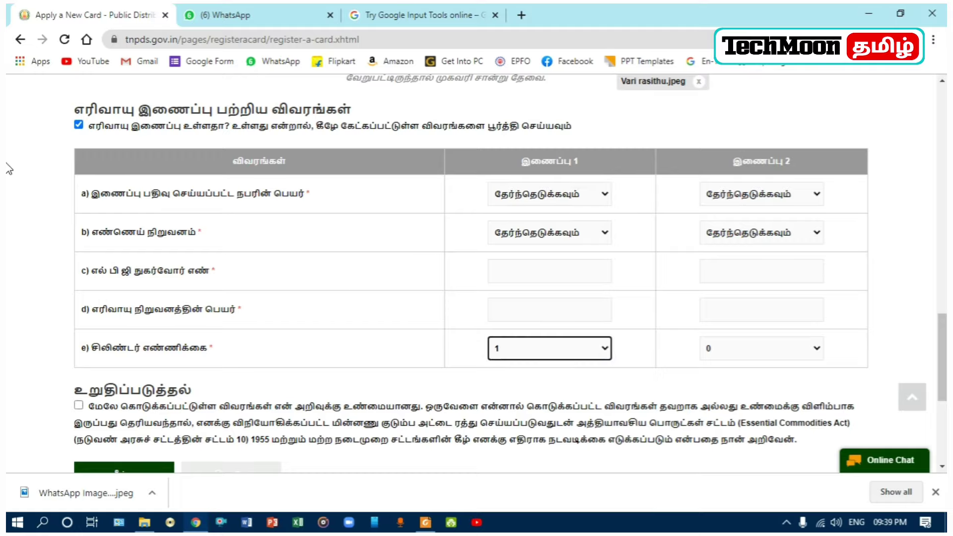
left_click(80, 126)
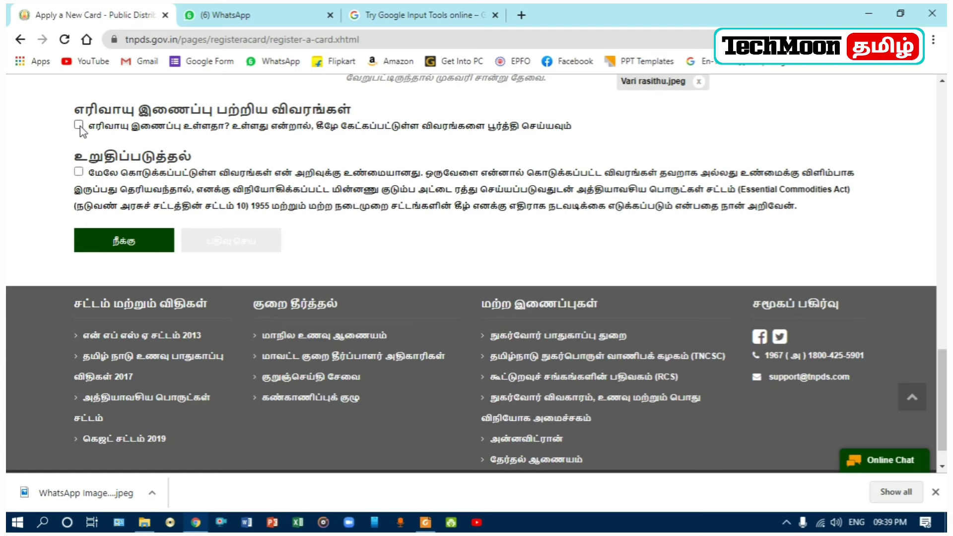
scroll(188, 233, "up", 3)
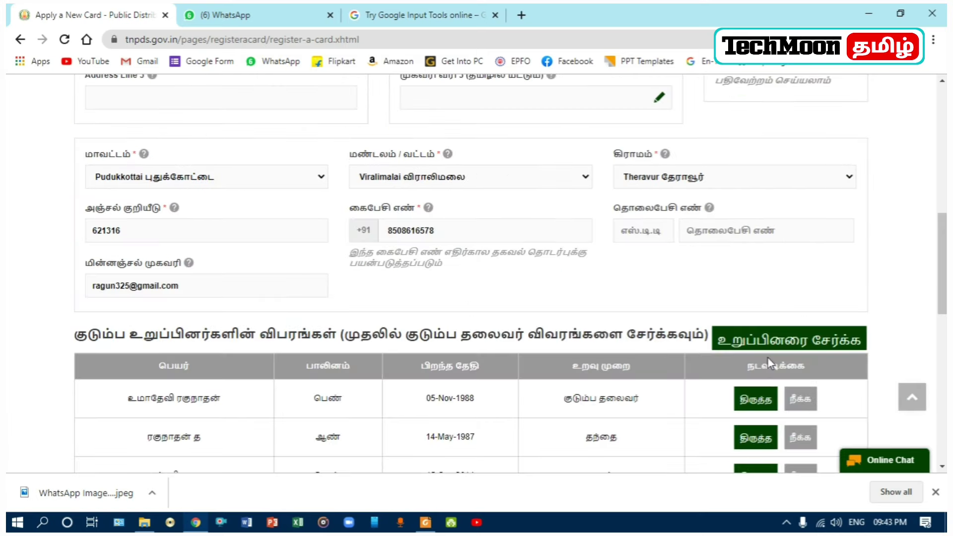
Step: Accept the declaration and submit the form with பதிவு செய்
scroll(767, 356, "down", 10)
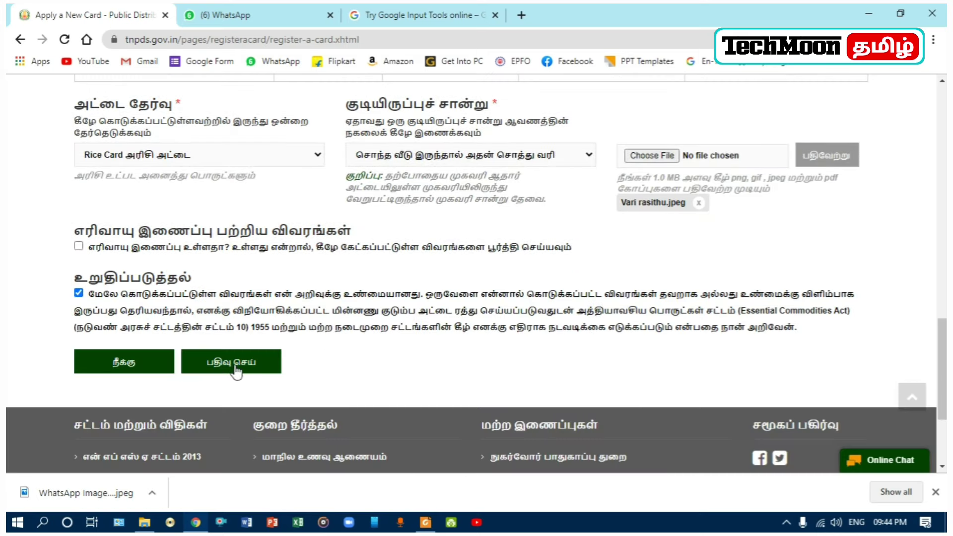
left_click(239, 368)
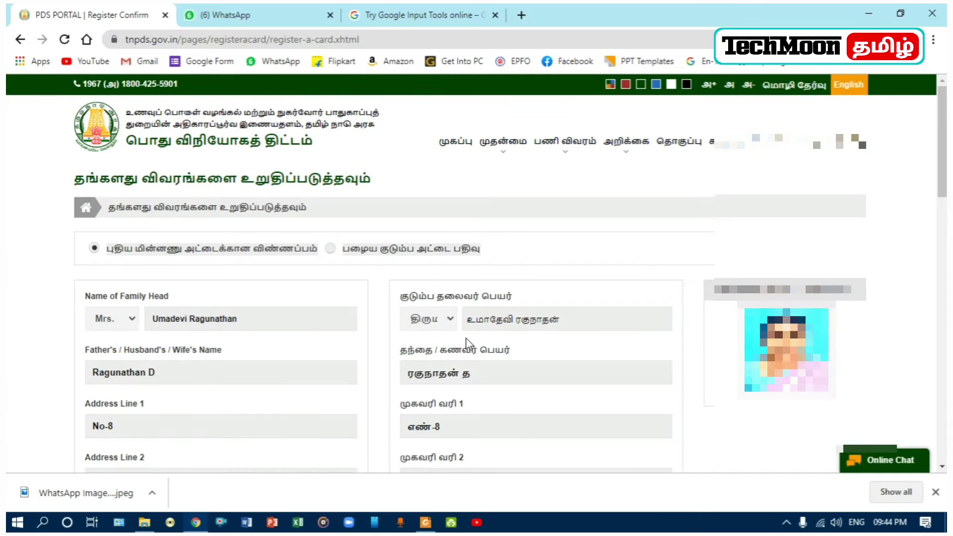
Step: Review the details on the Register Confirm page and confirm them with உறுதிசெய்
scroll(466, 342, "down", 2)
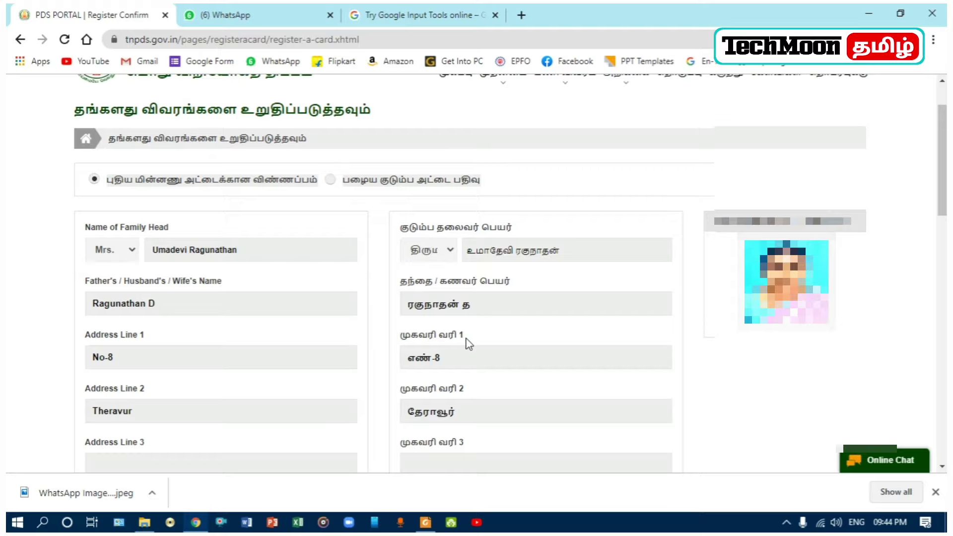
scroll(466, 341, "down", 4)
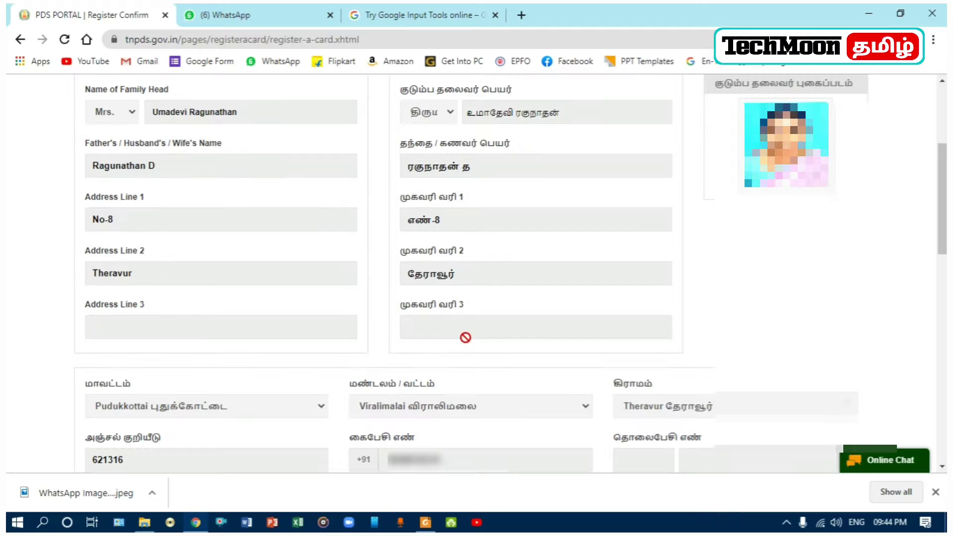
scroll(466, 338, "down", 10)
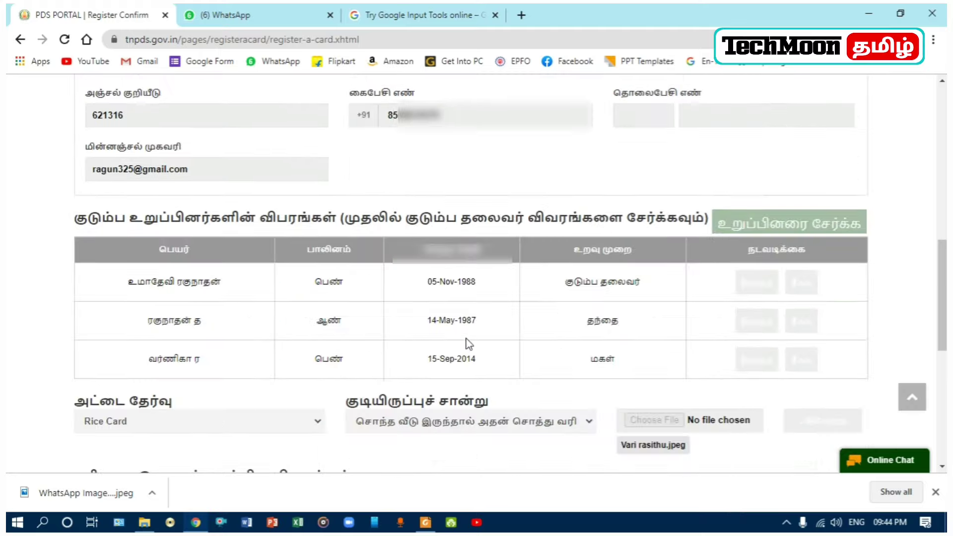
scroll(467, 342, "down", 6)
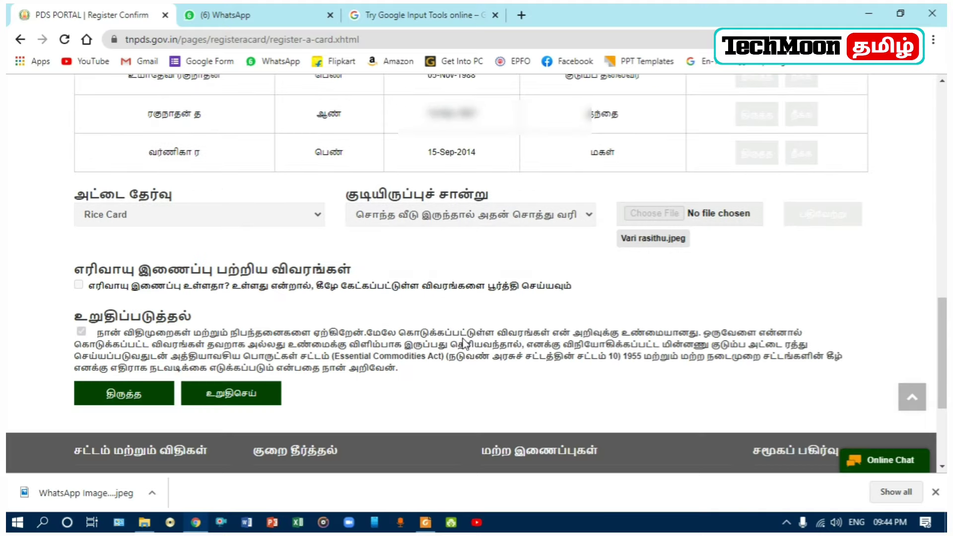
left_click(235, 395)
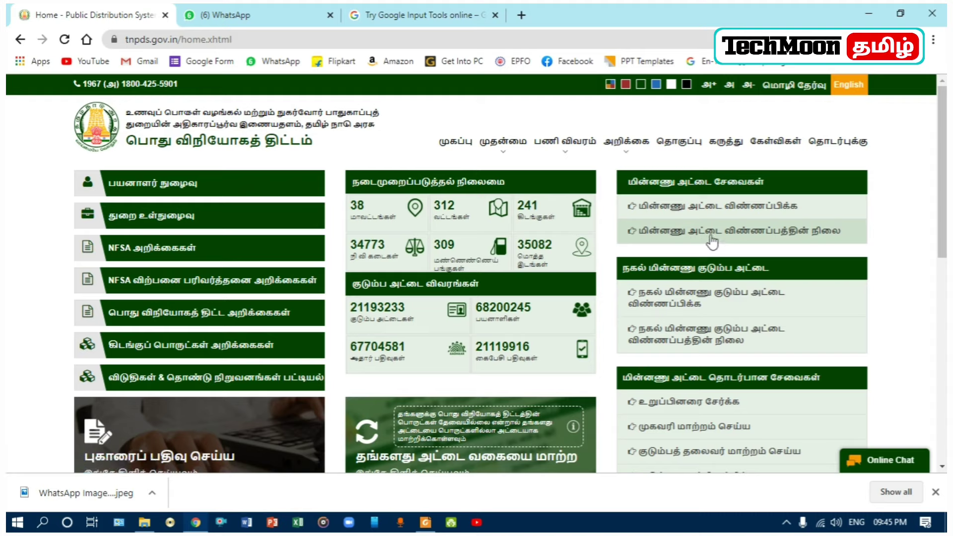
Step: Check the smart card status with the pasted reference number and download the 24 KB application PDF
left_click(772, 237)
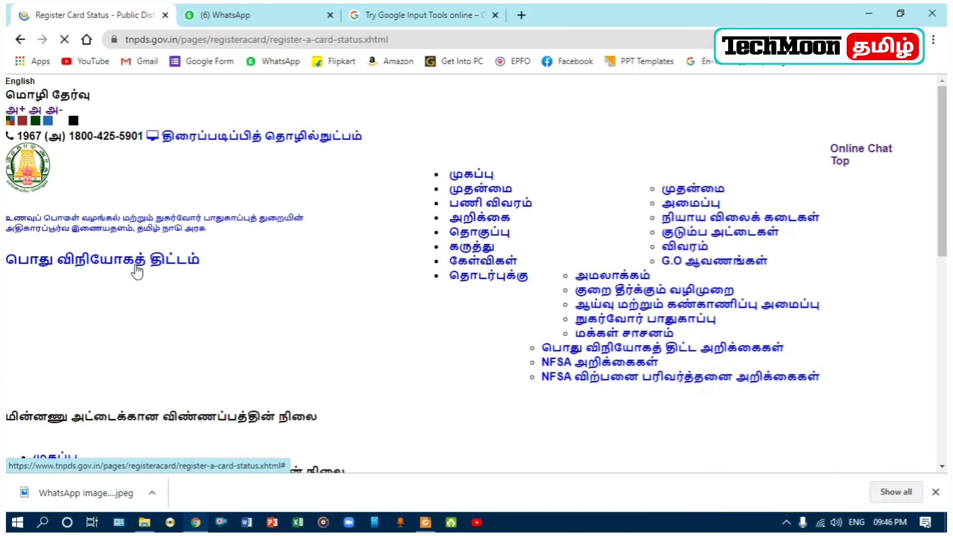
right_click(135, 264)
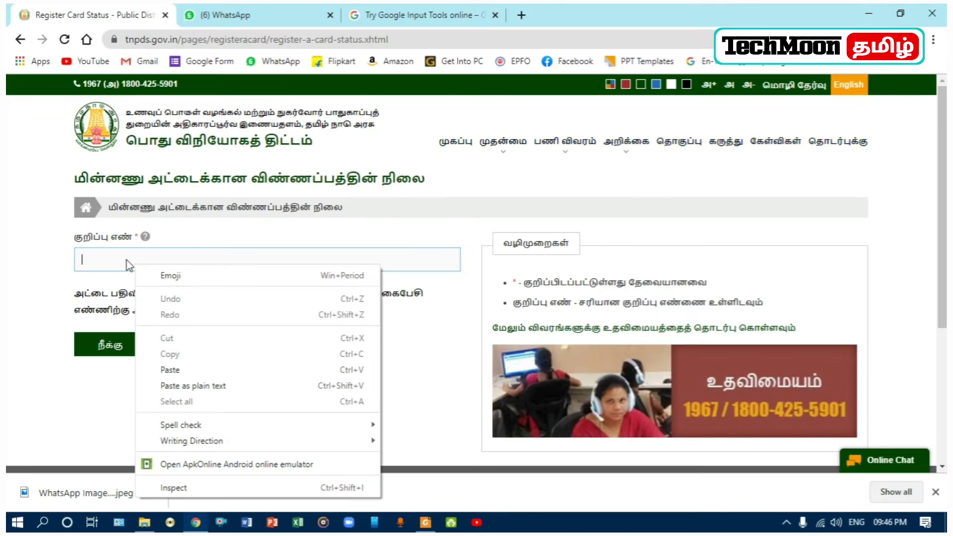
left_click(172, 370)
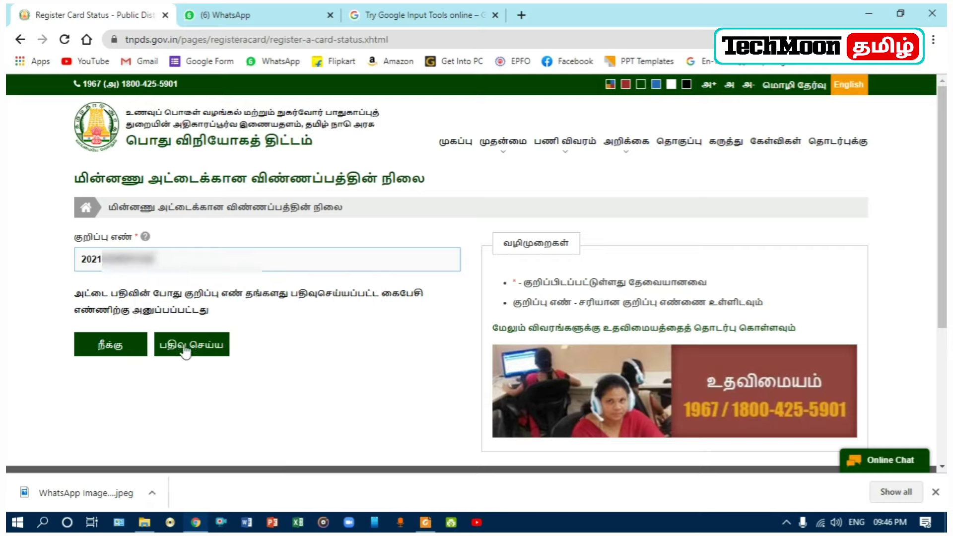
left_click(188, 351)
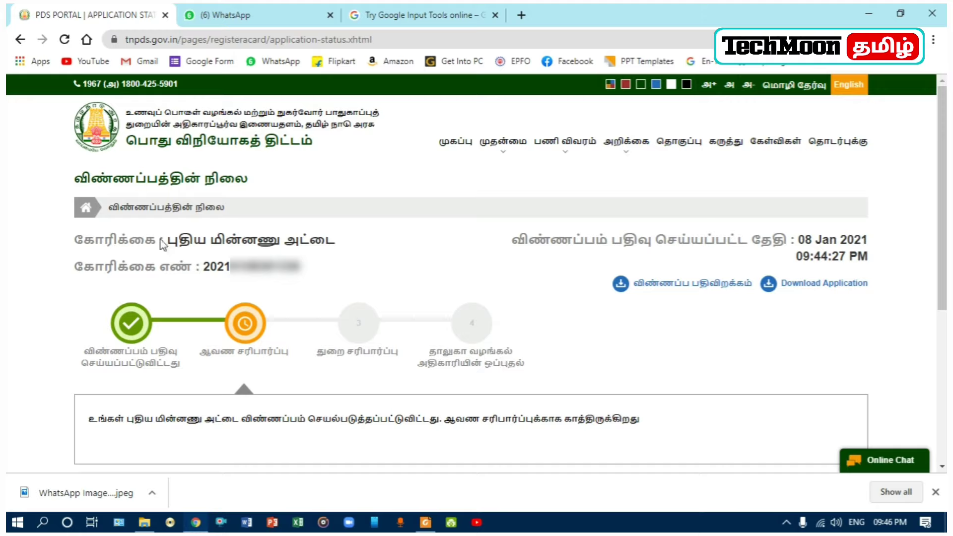
left_click(815, 284)
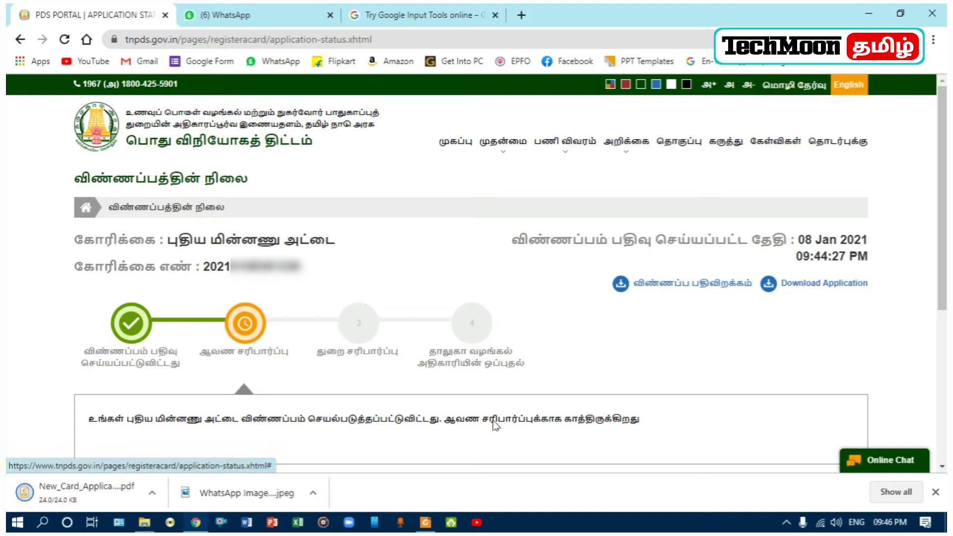